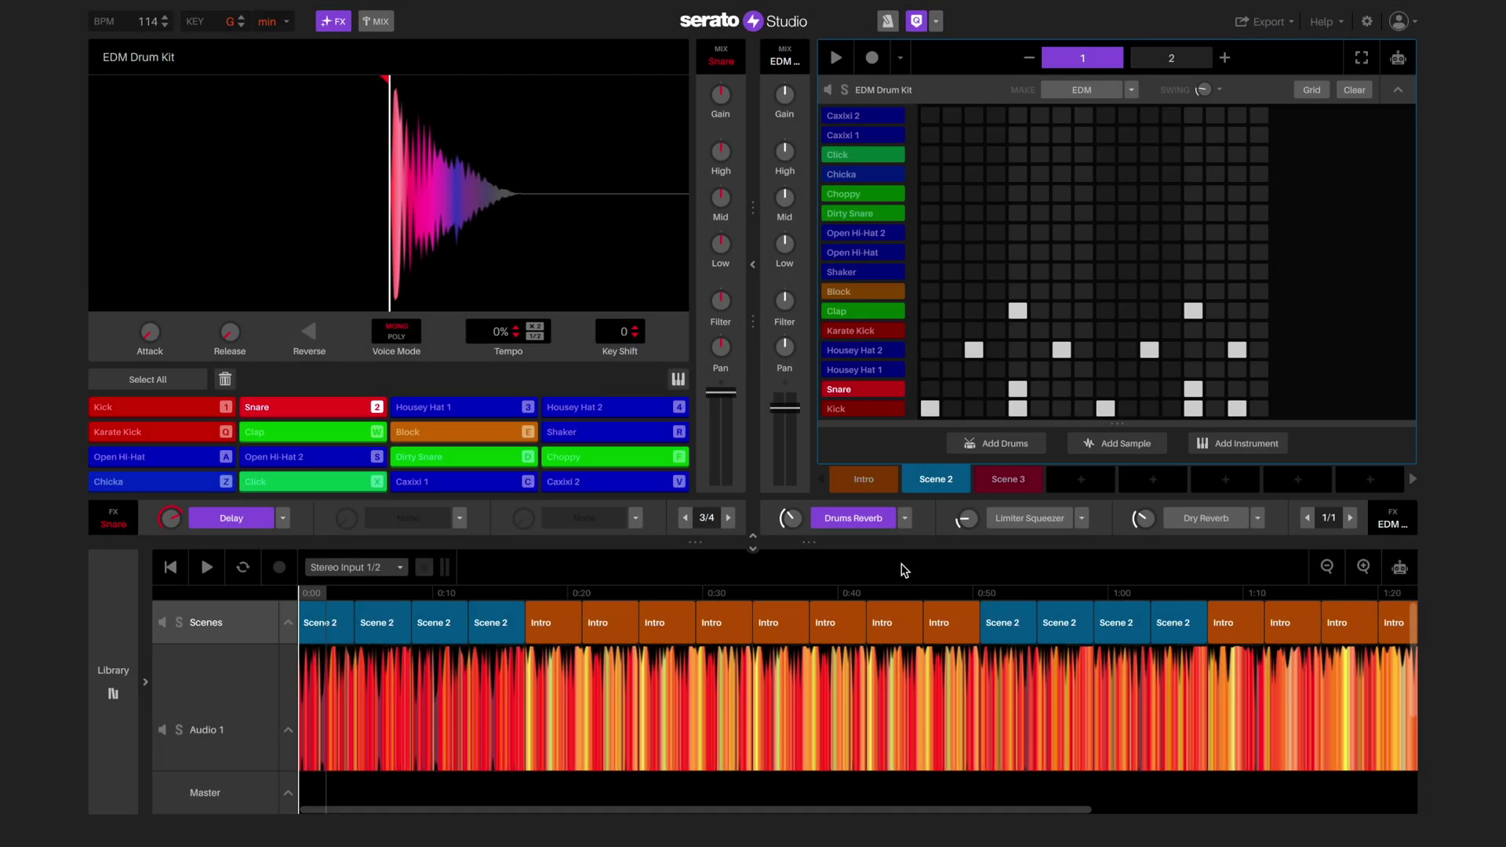
Step: Make the Intro scene active in the drum grid and bring up Audio 1's sample view
click(223, 691)
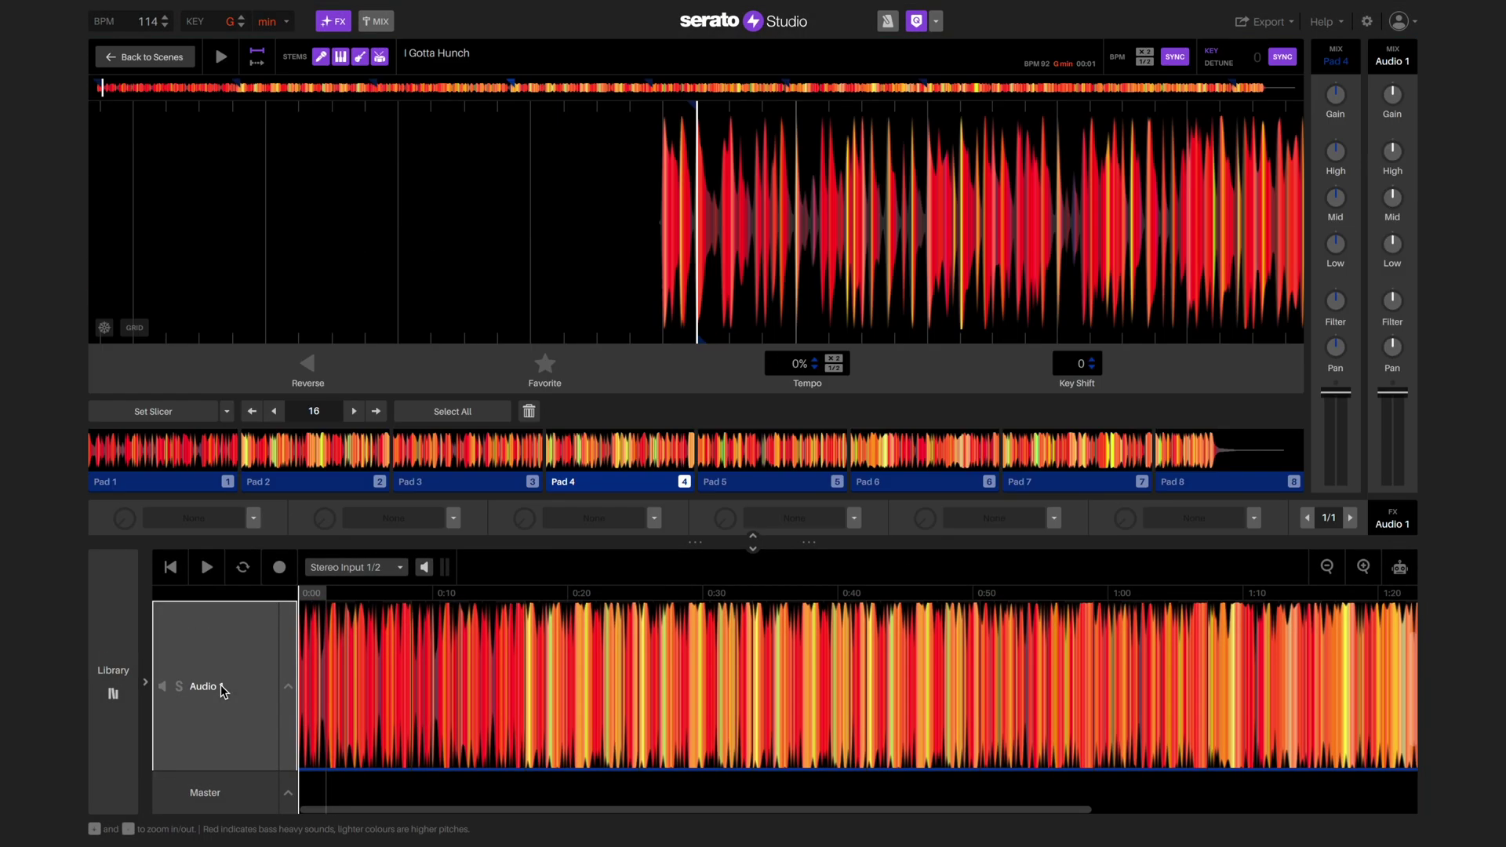
scroll(221, 666, up, 1)
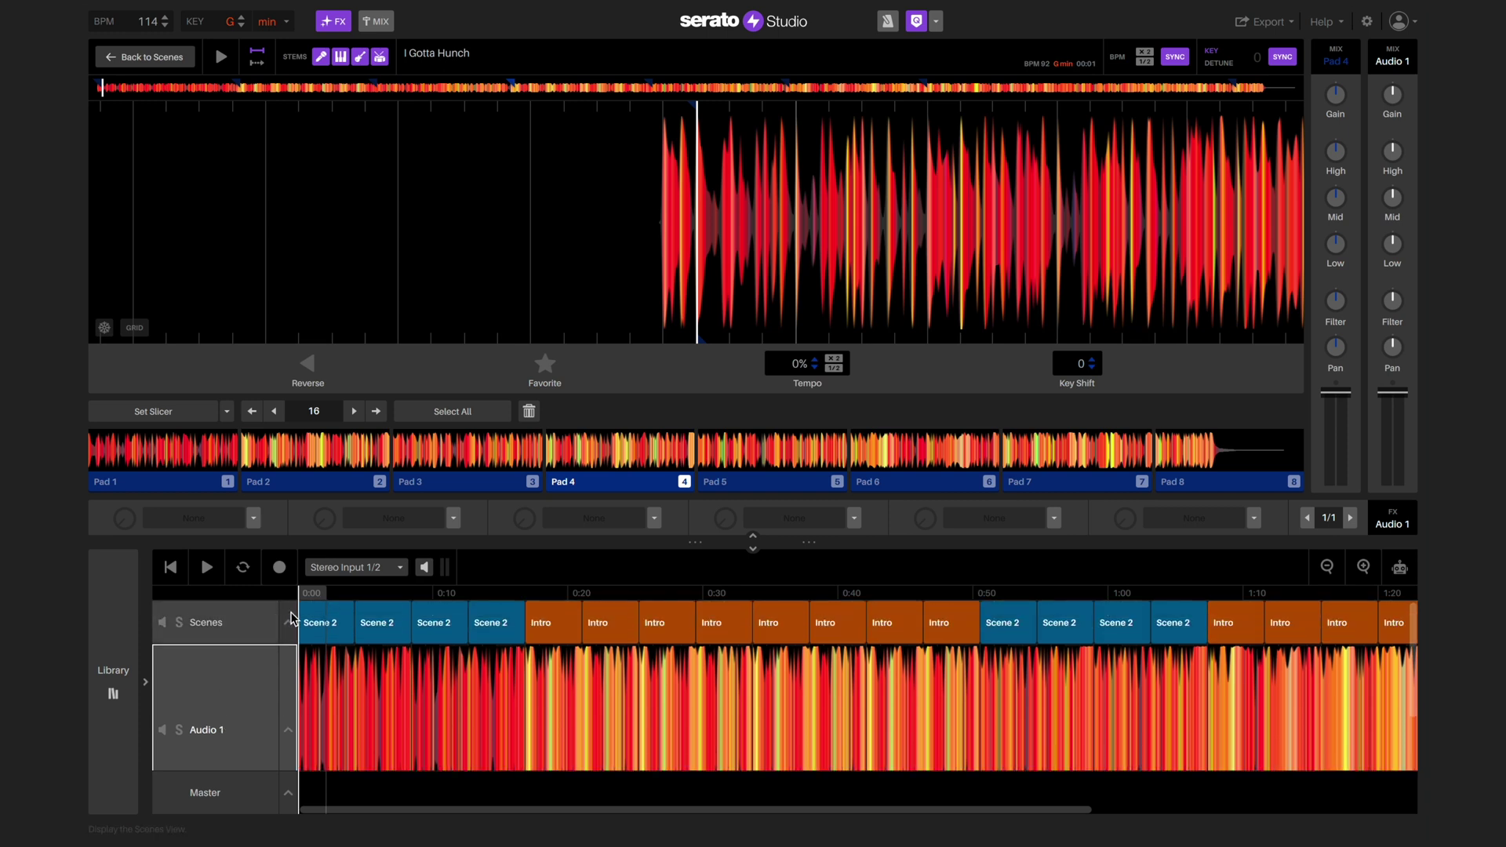
click(339, 631)
click(546, 623)
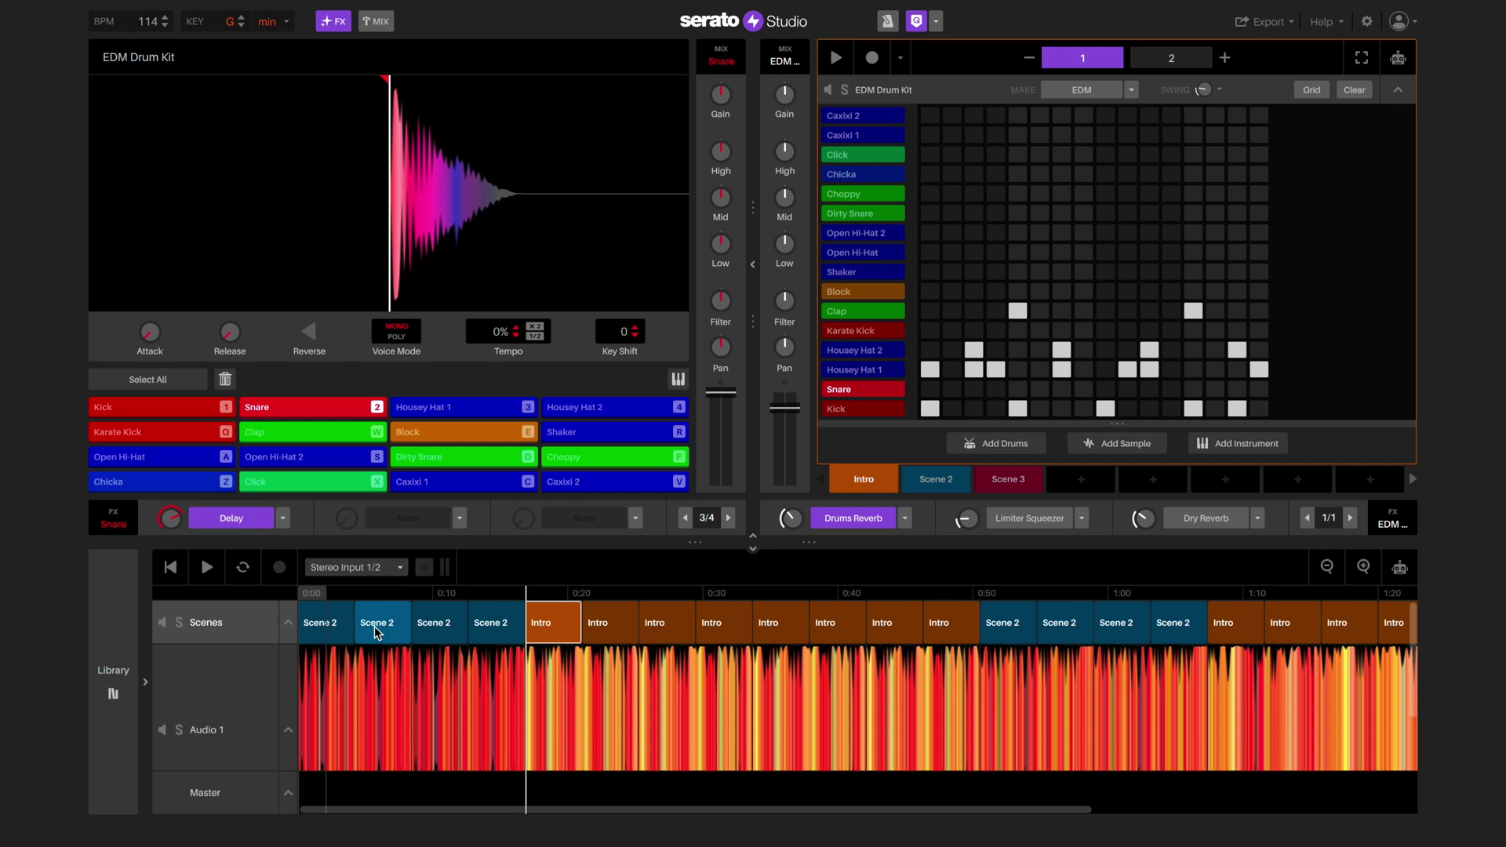
click(231, 703)
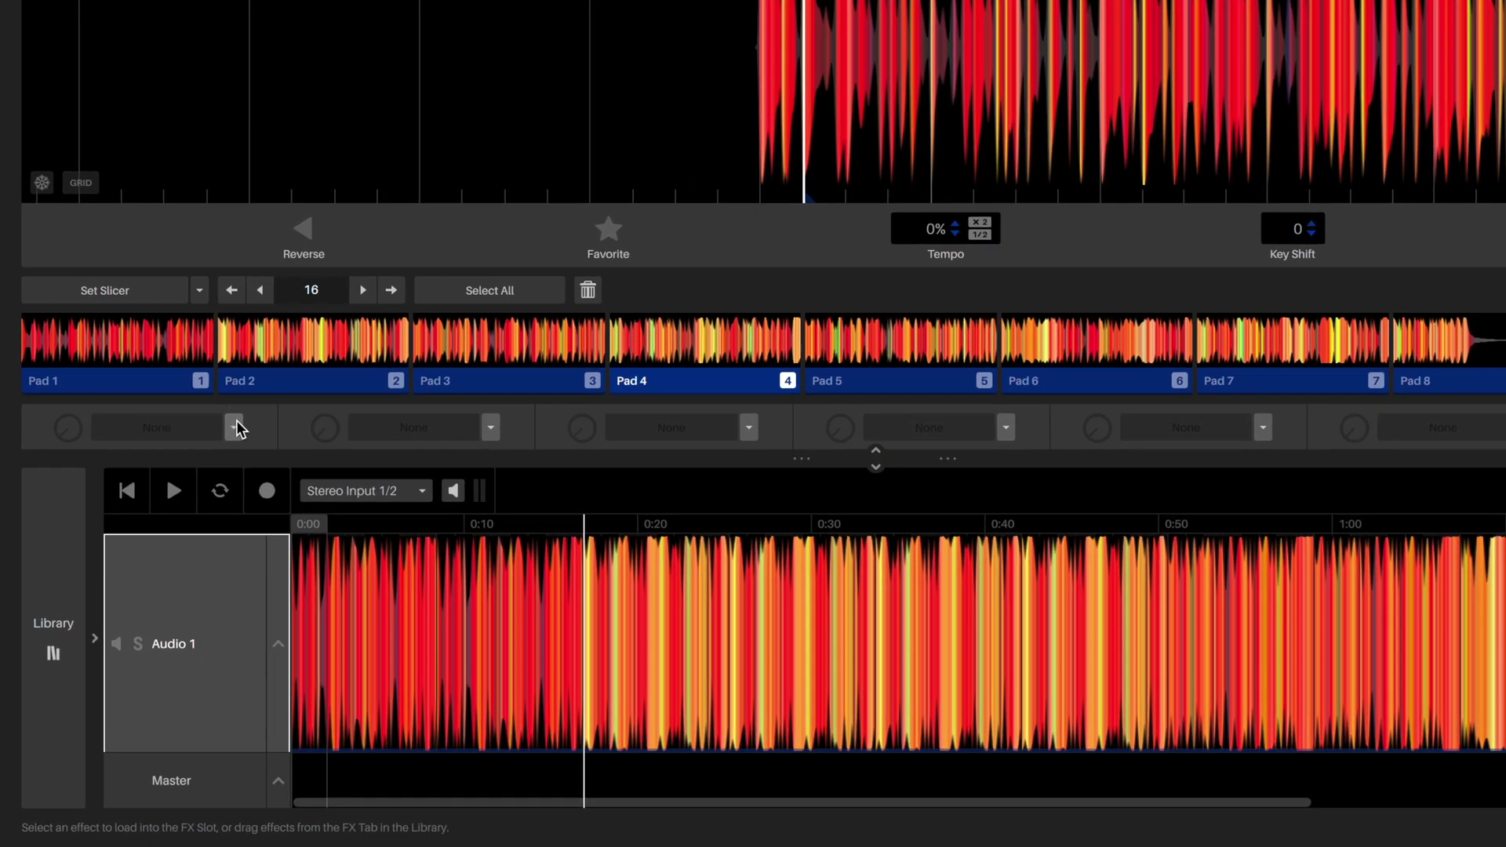
Step: Add Hard Sidechain to Audio 1, keyed from the EDM Drum Kit, with its level turned up high
click(252, 518)
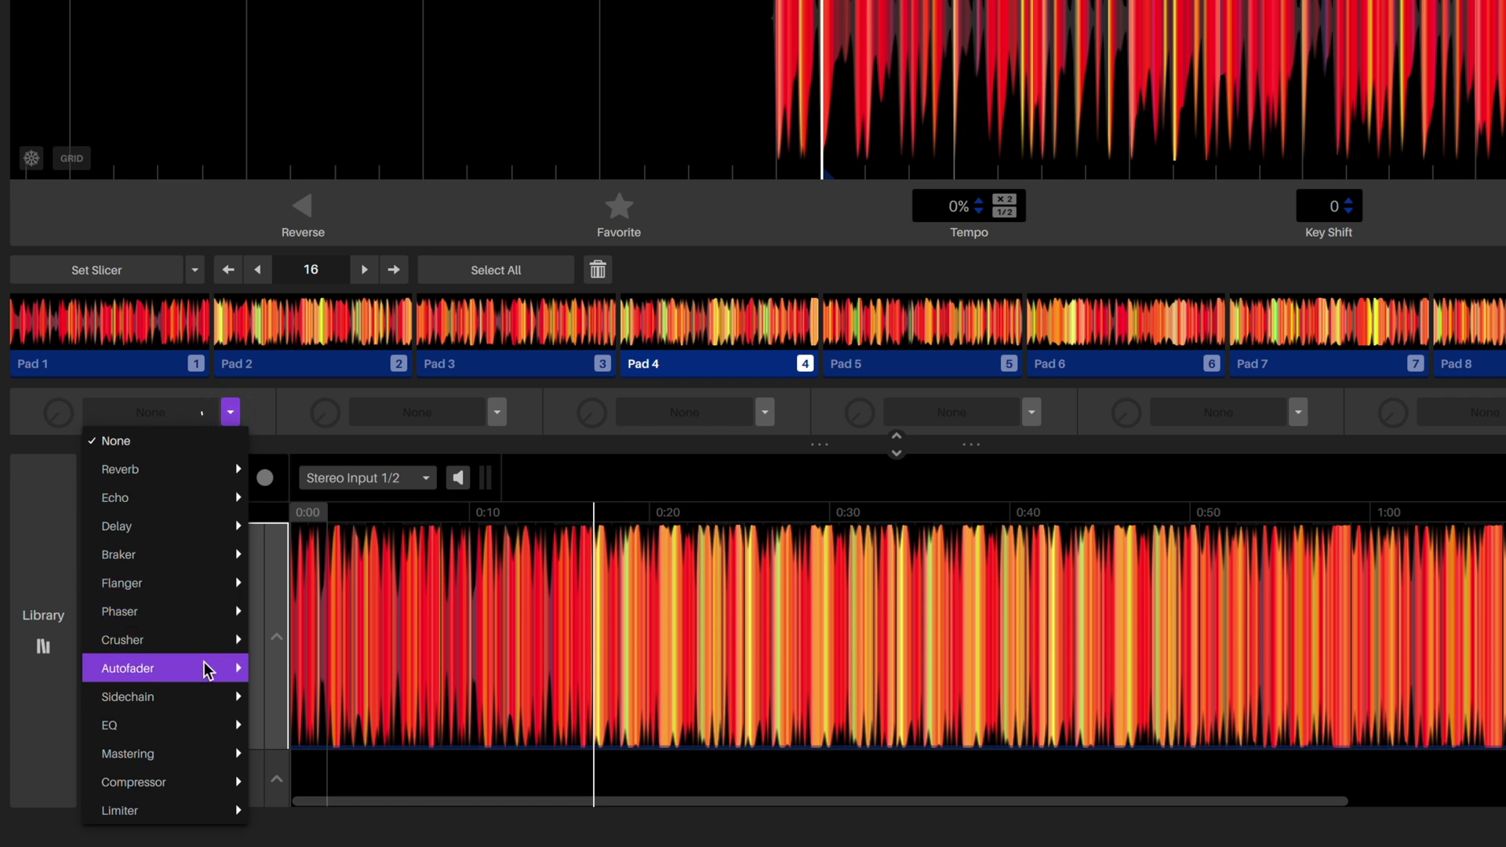
mouse_move(128, 697)
click(308, 725)
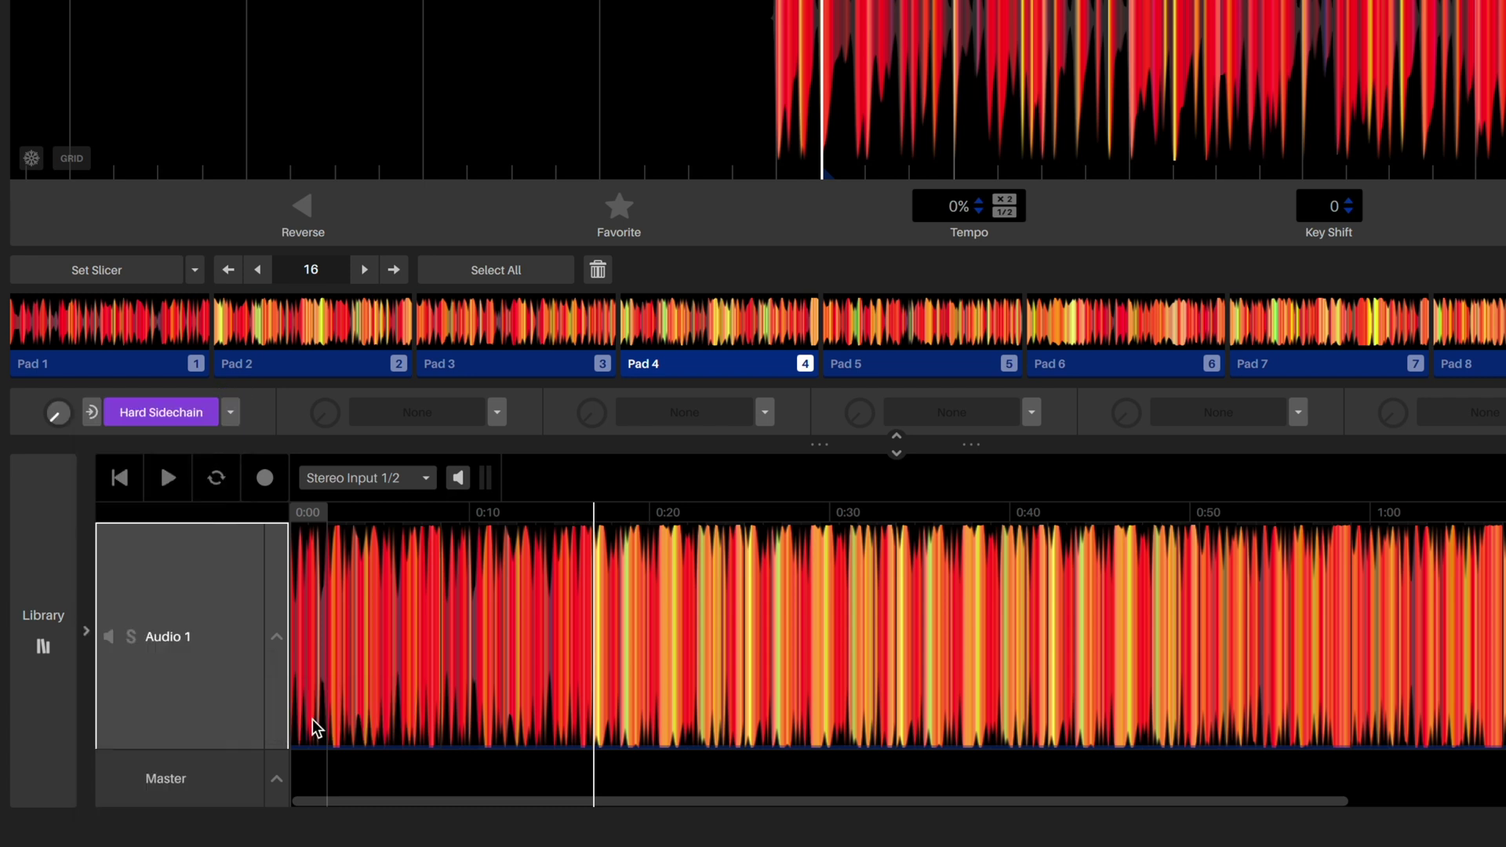
click(93, 414)
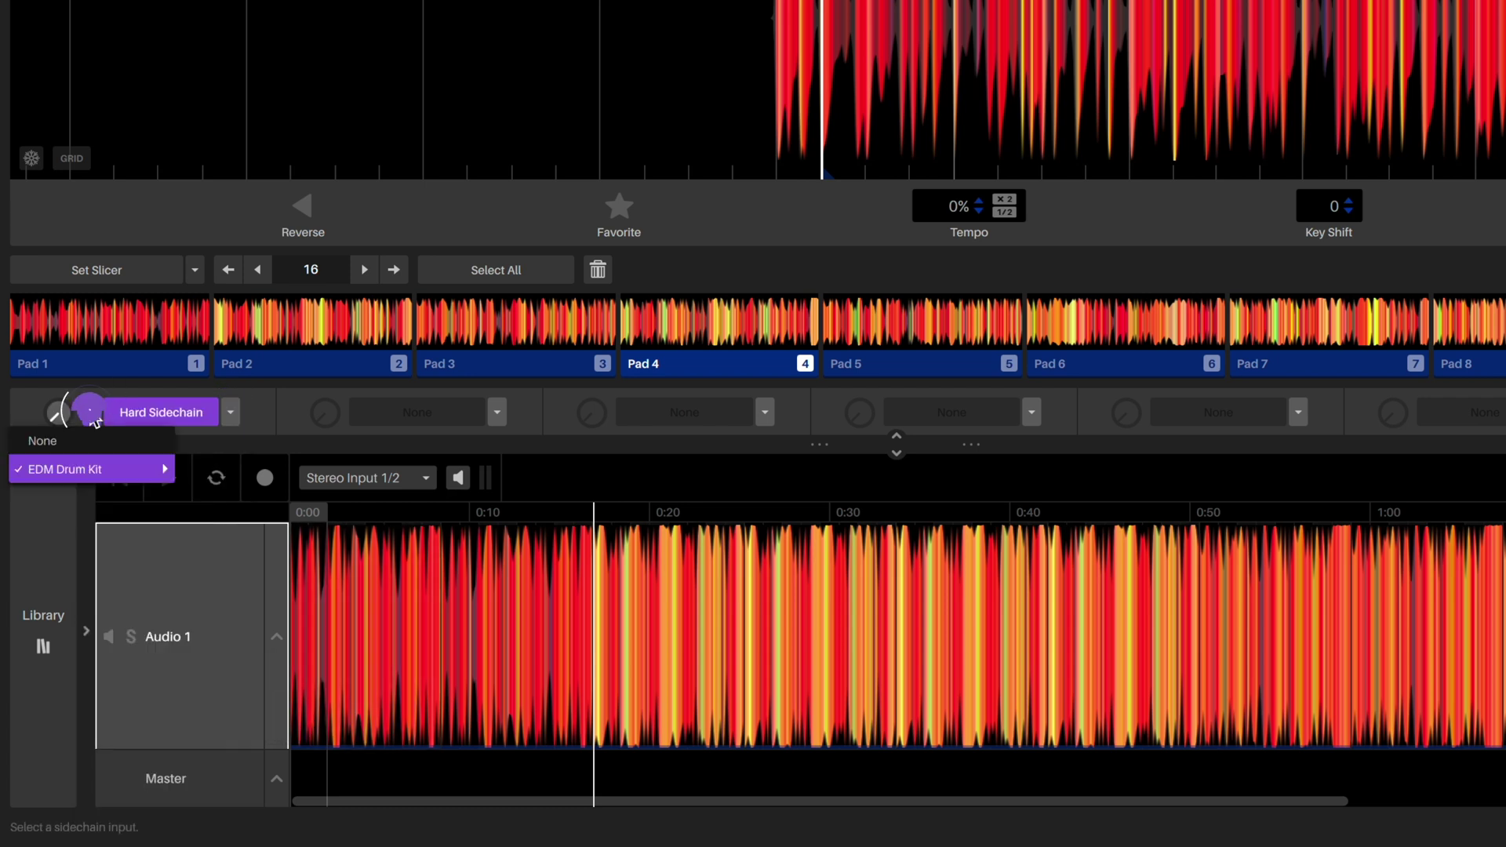
mouse_move(71, 469)
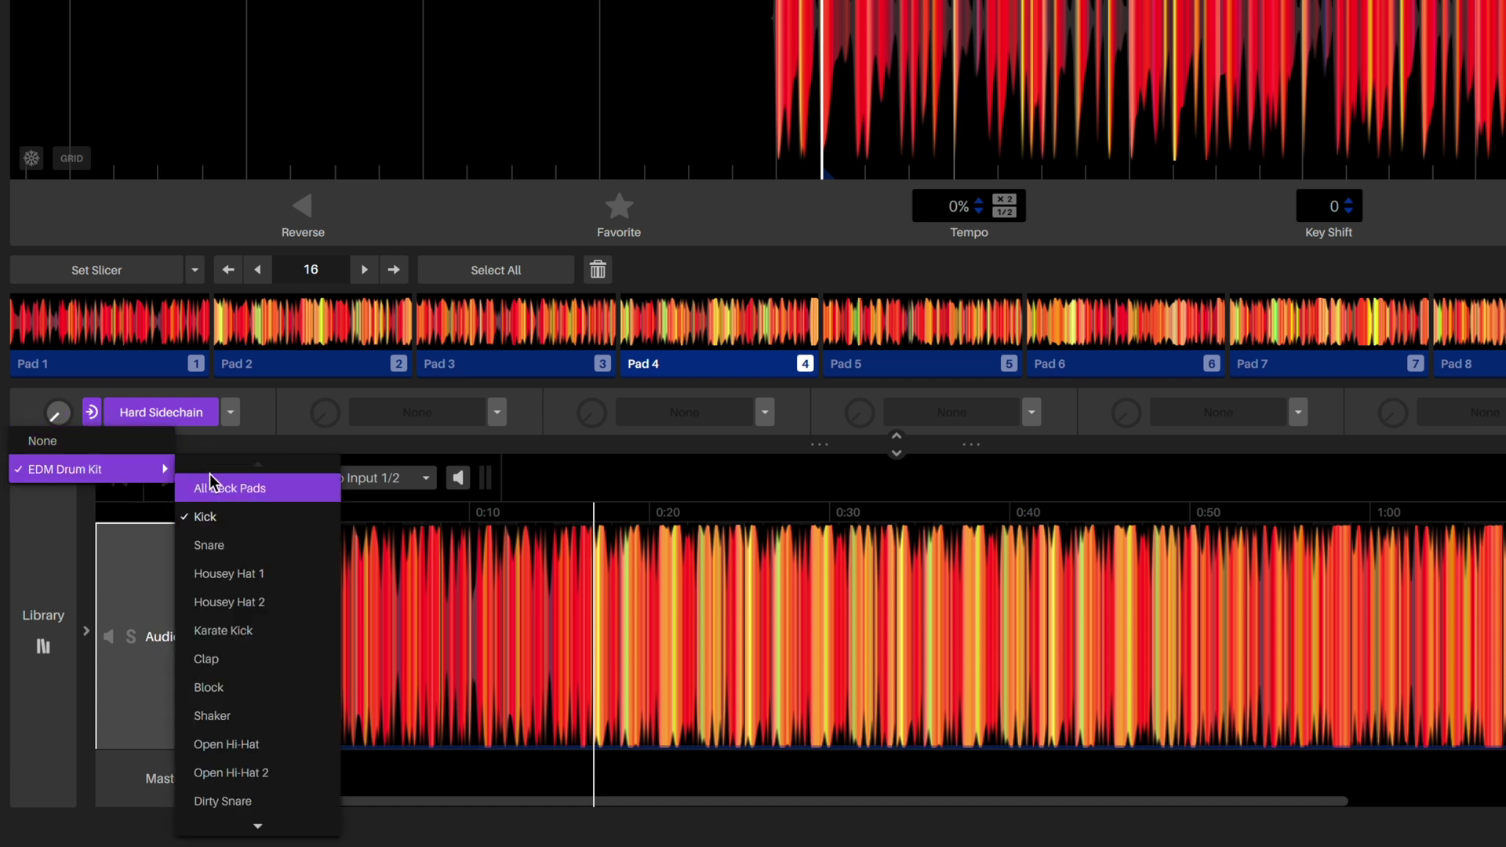
click(214, 515)
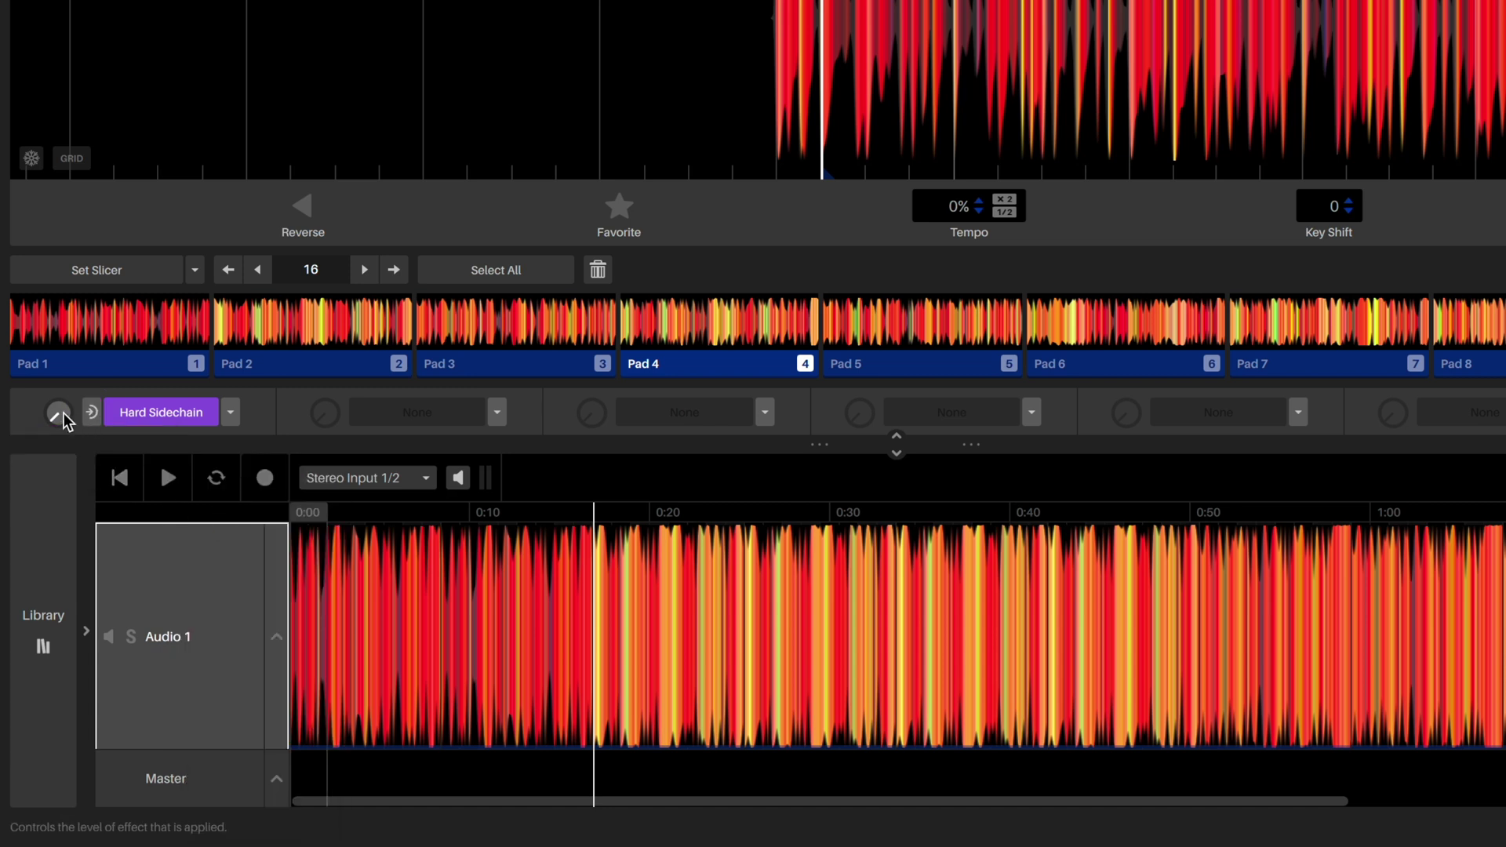
drag(54, 415, 61, 398)
Step: Return to the scenes lane and play the song from the beginning
click(232, 677)
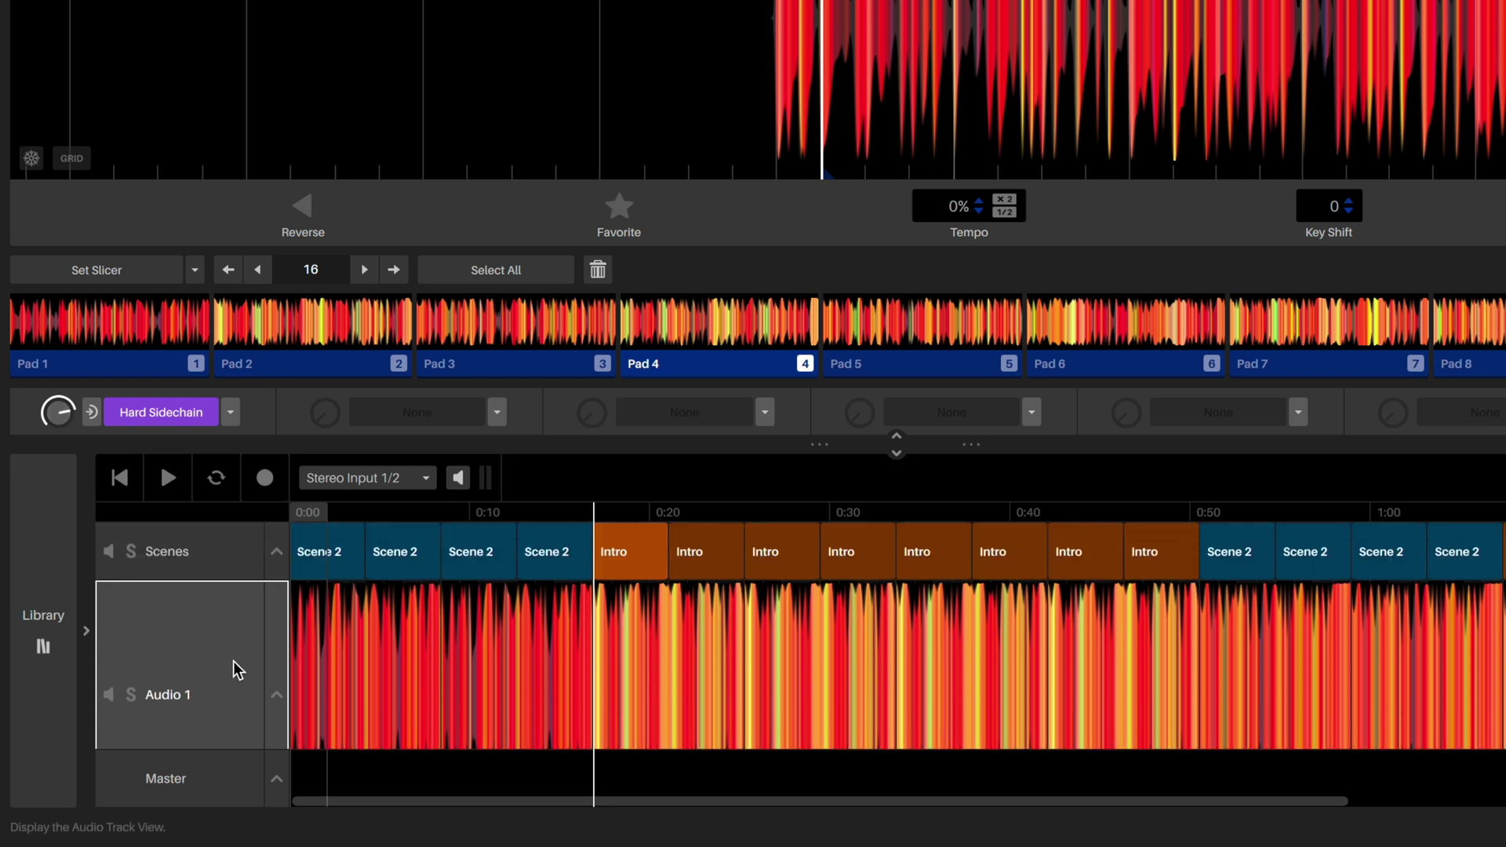
click(166, 478)
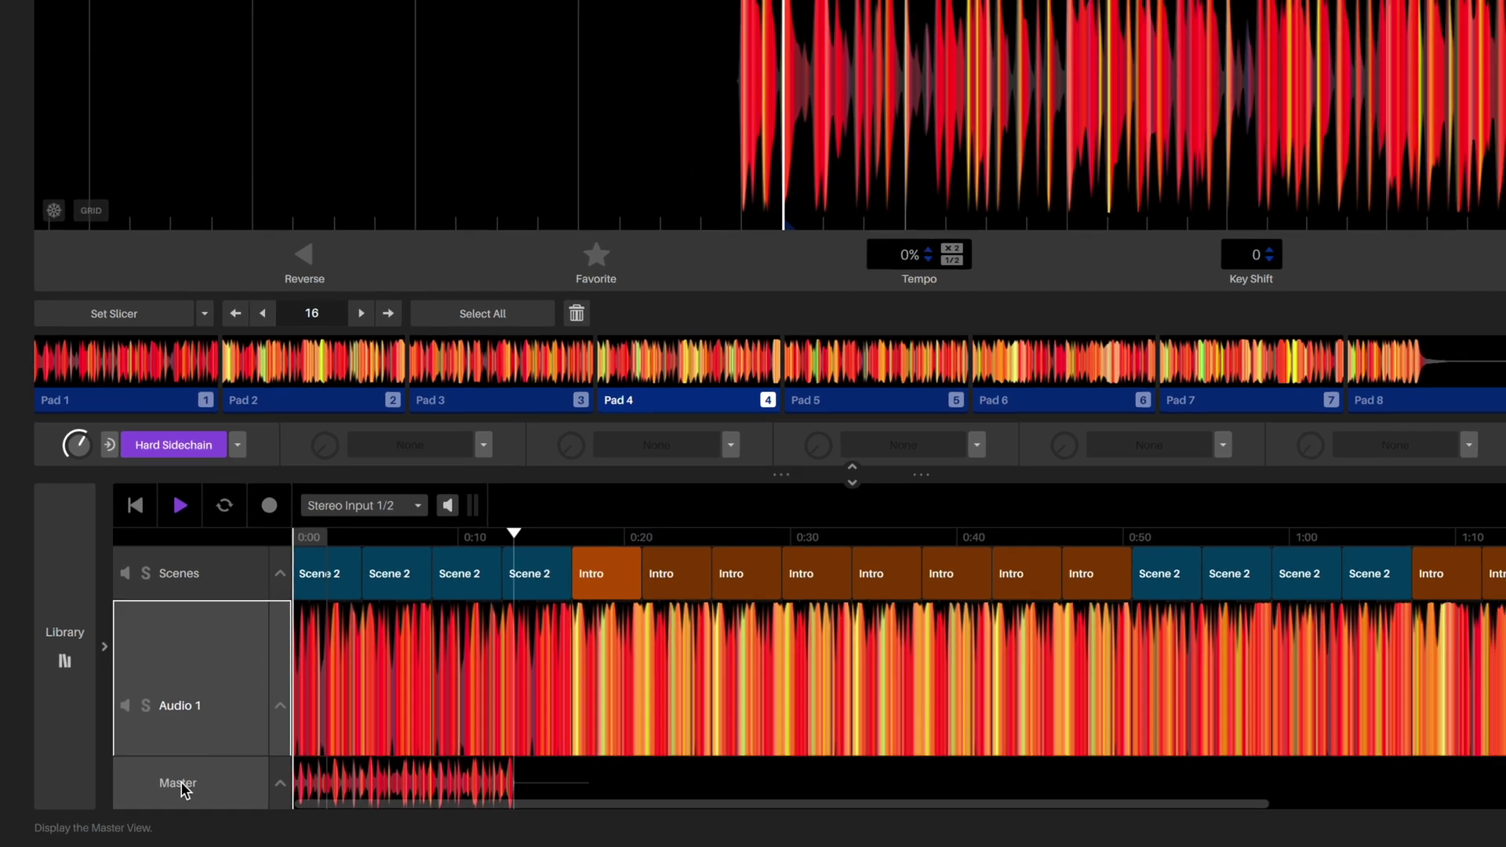
Step: Show the Master track's effects chain while the song plays
click(169, 780)
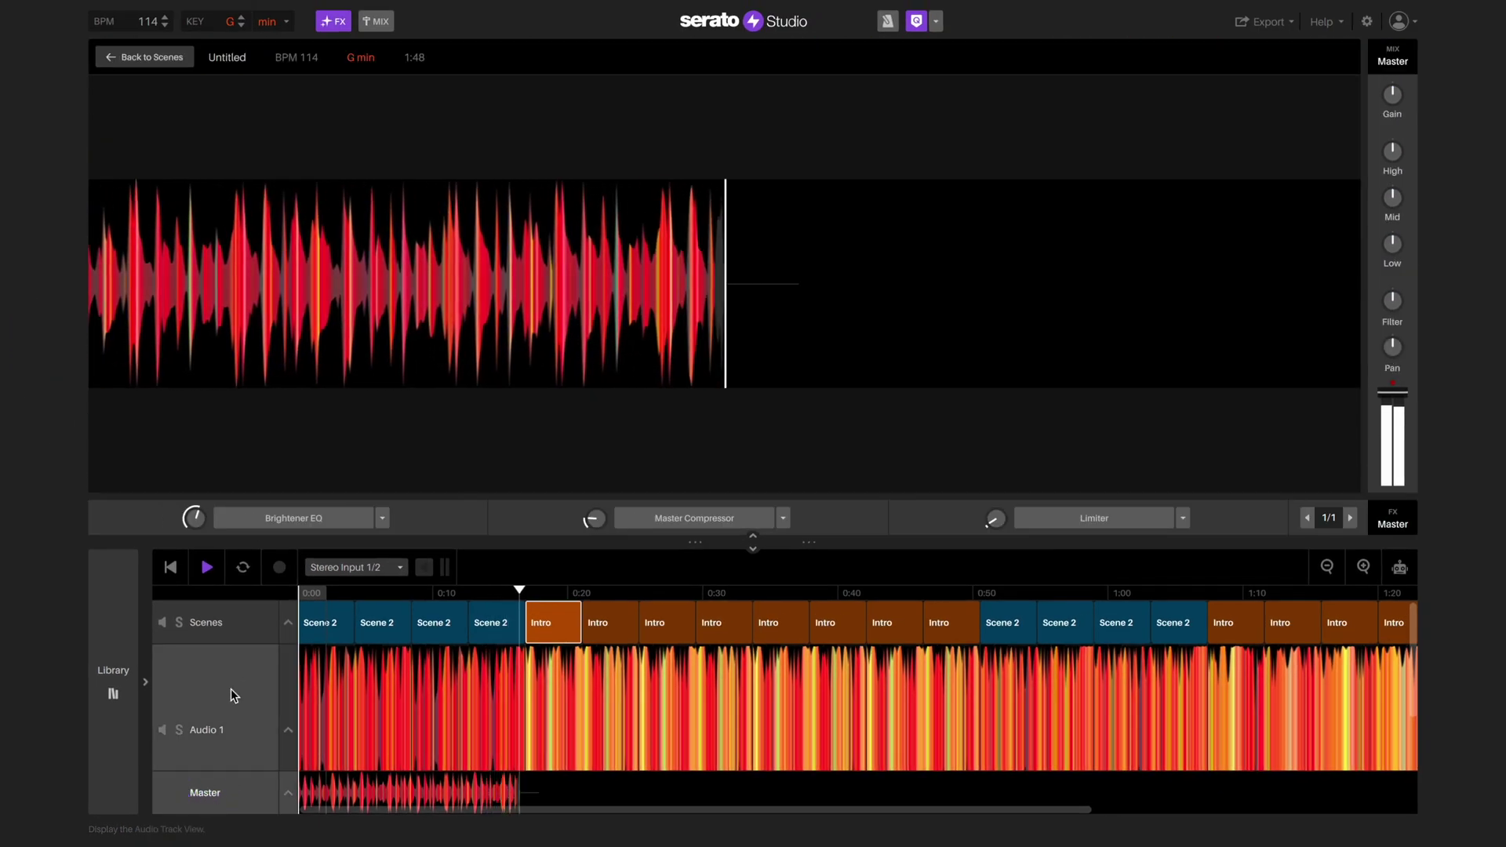
Step: Switch on the Brightener EQ, Master Compressor and Limiter master effects
click(264, 522)
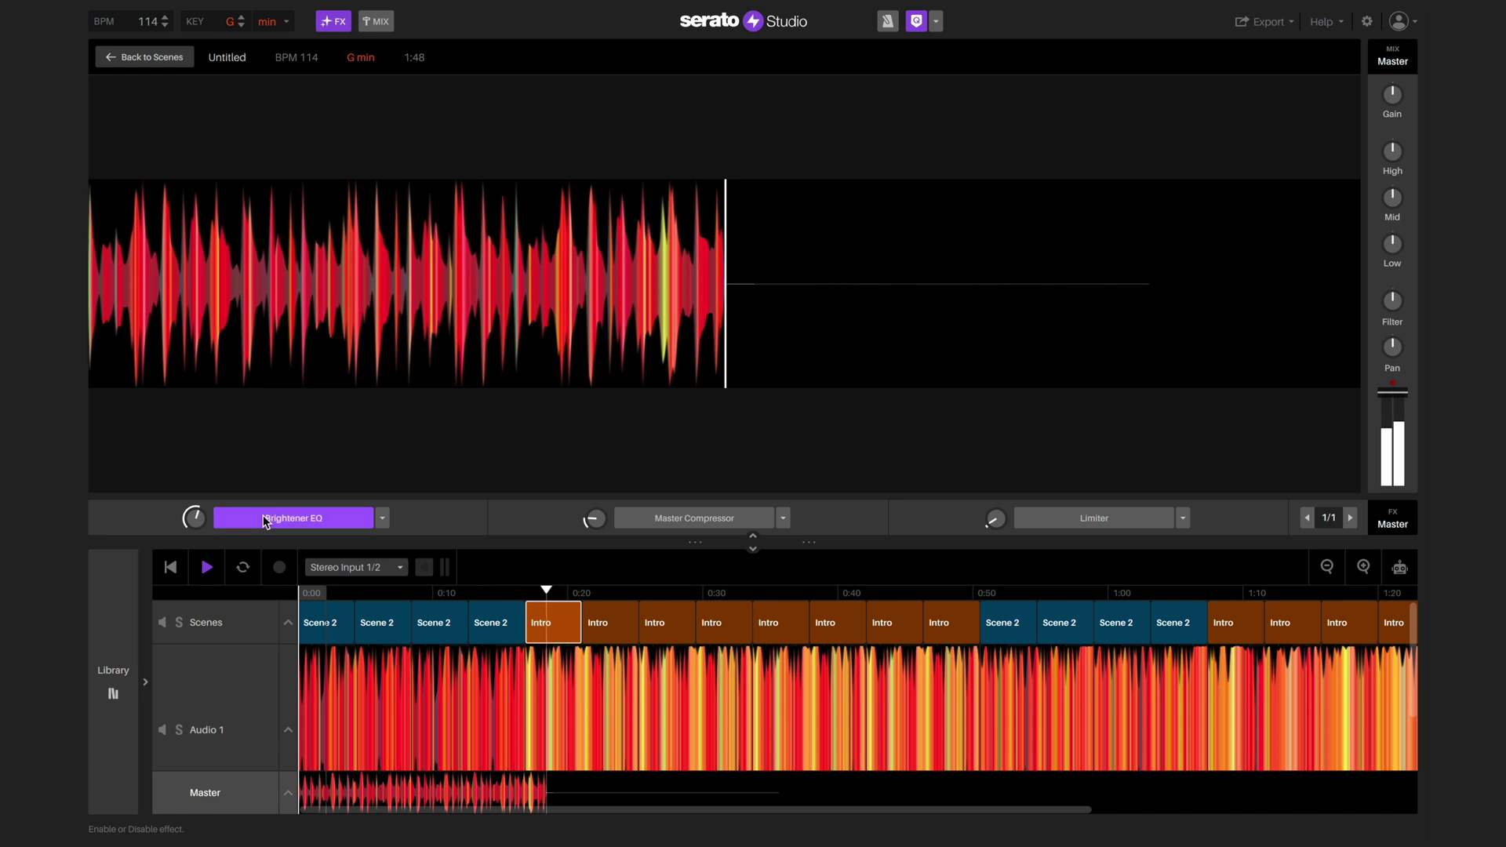
click(665, 518)
click(1087, 518)
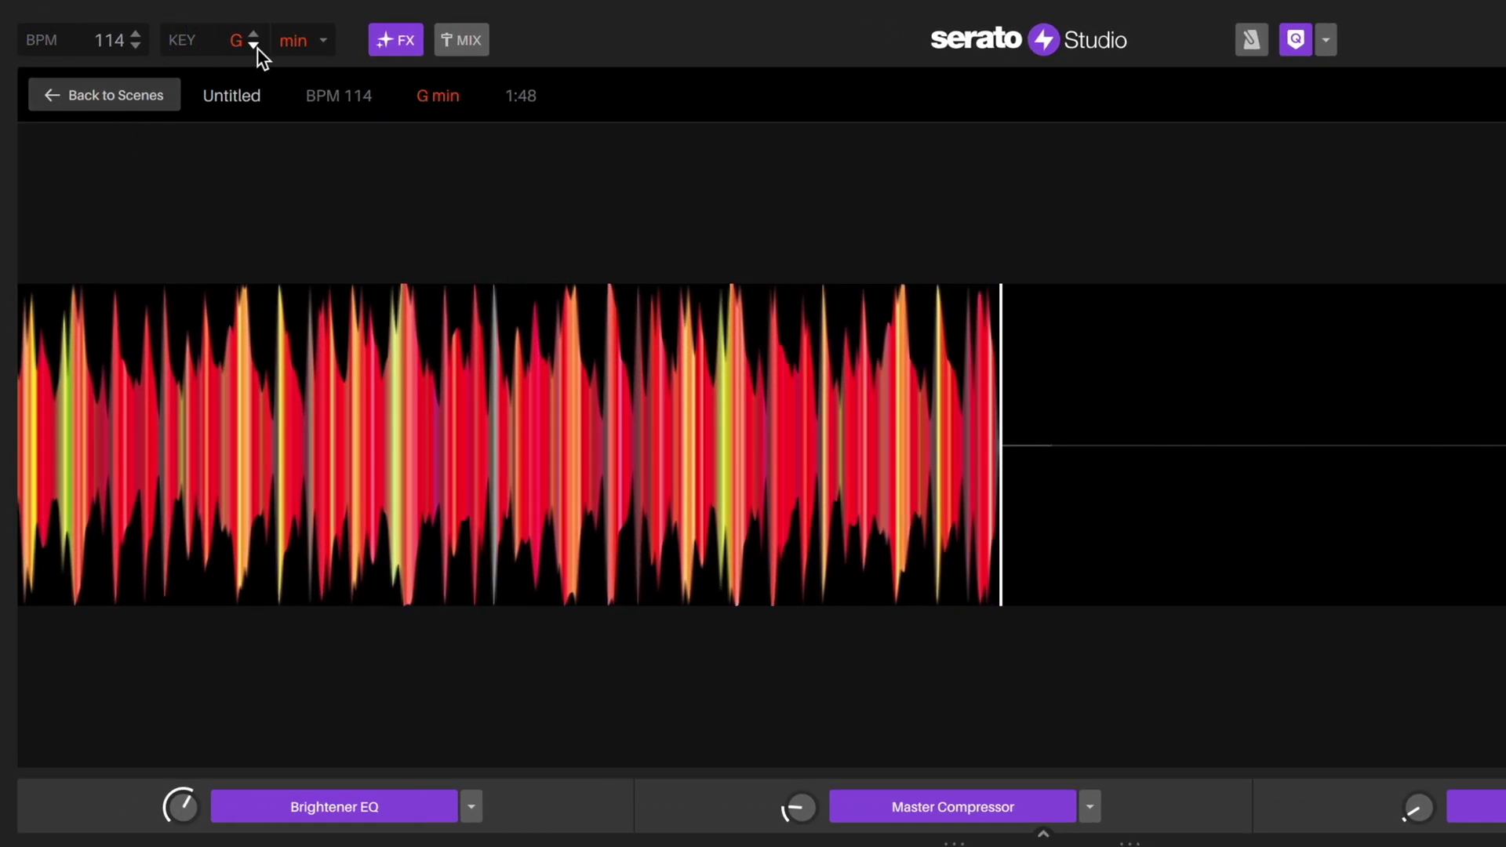
click(257, 47)
click(257, 49)
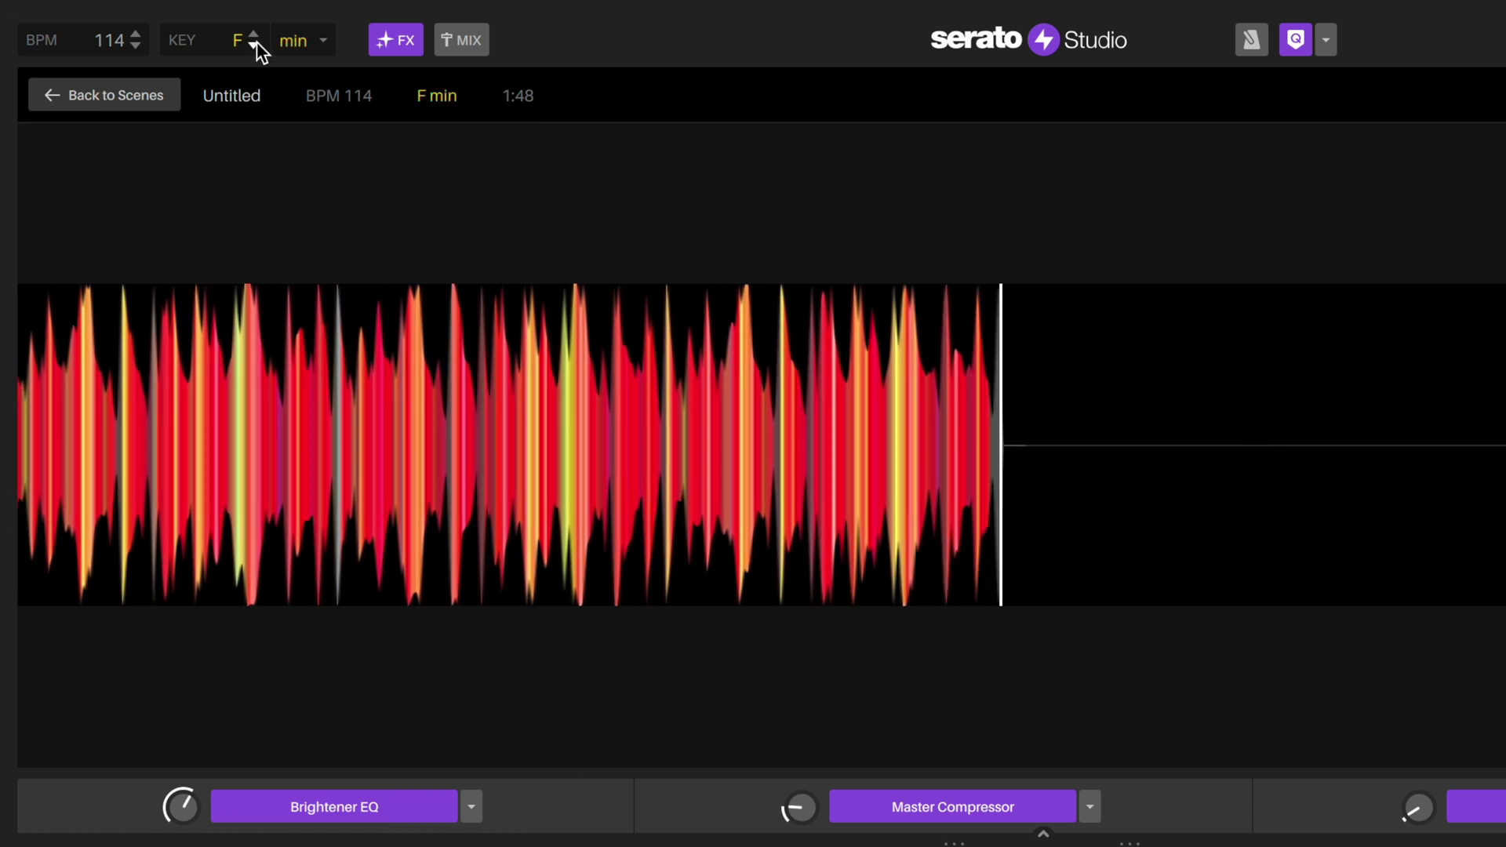
click(256, 47)
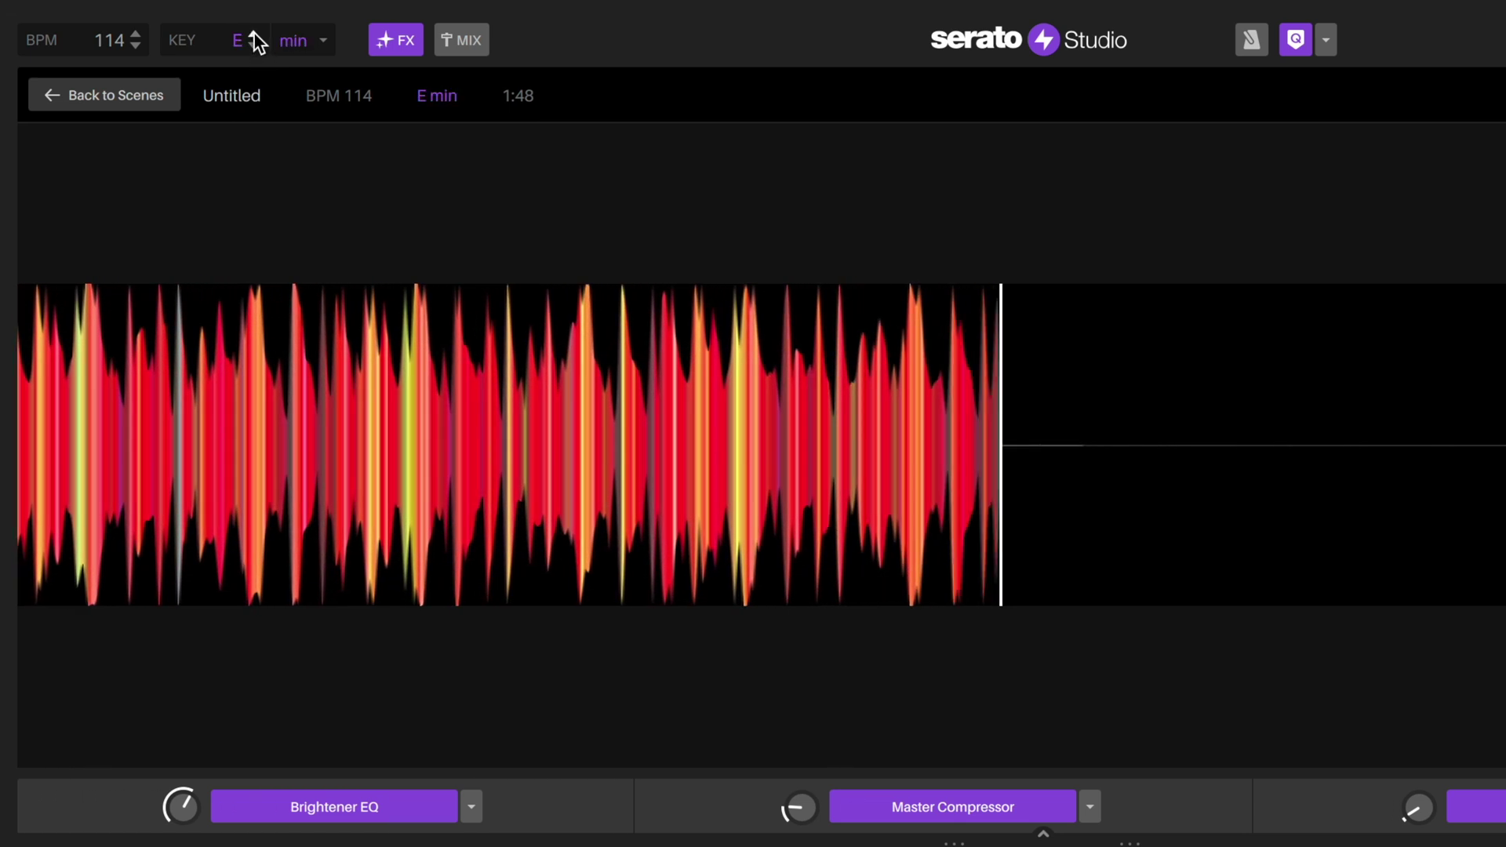
click(254, 33)
click(253, 32)
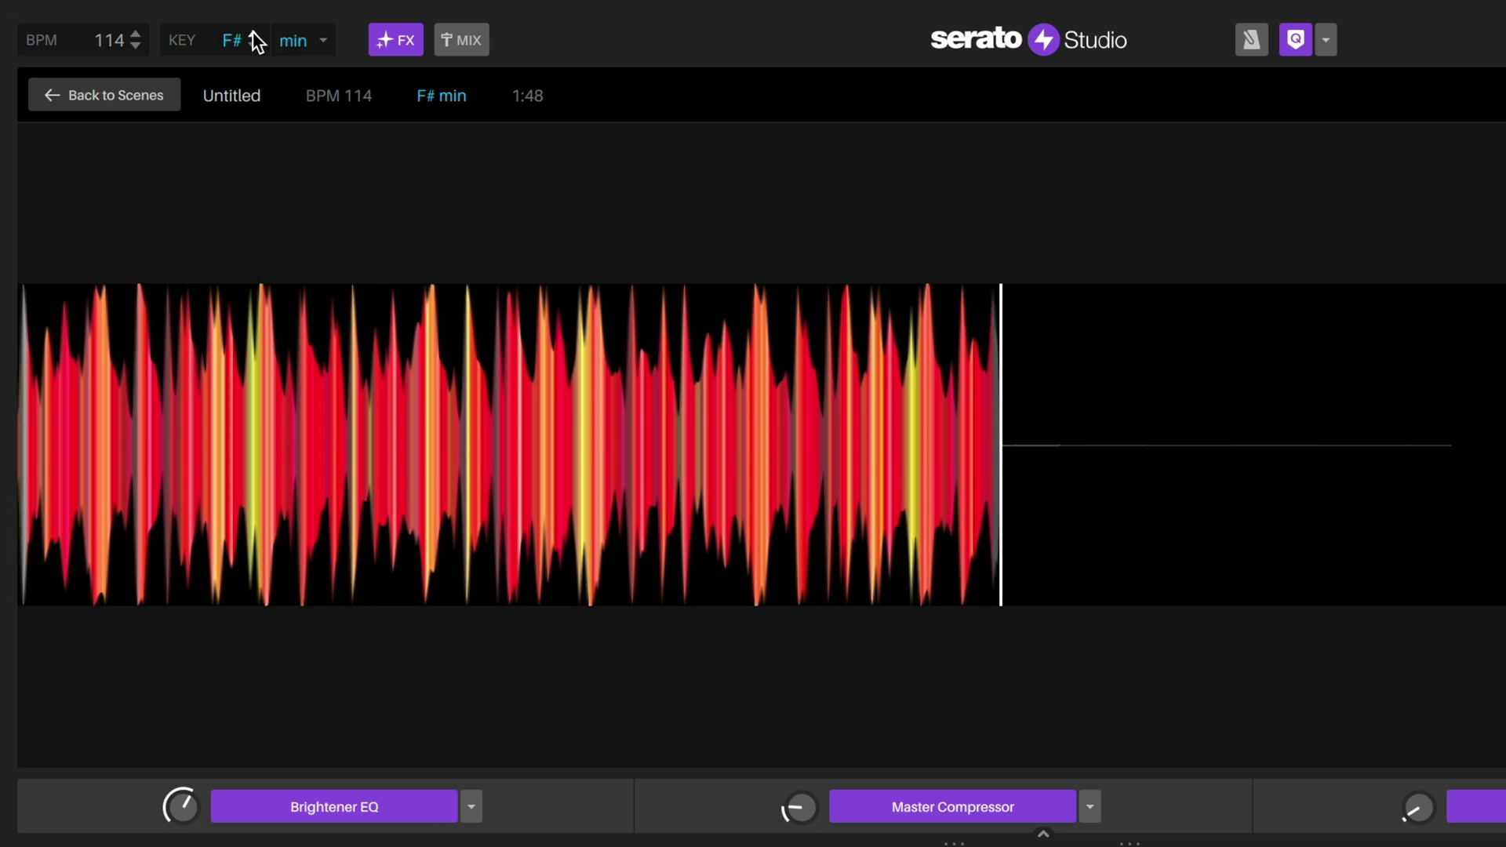
click(254, 32)
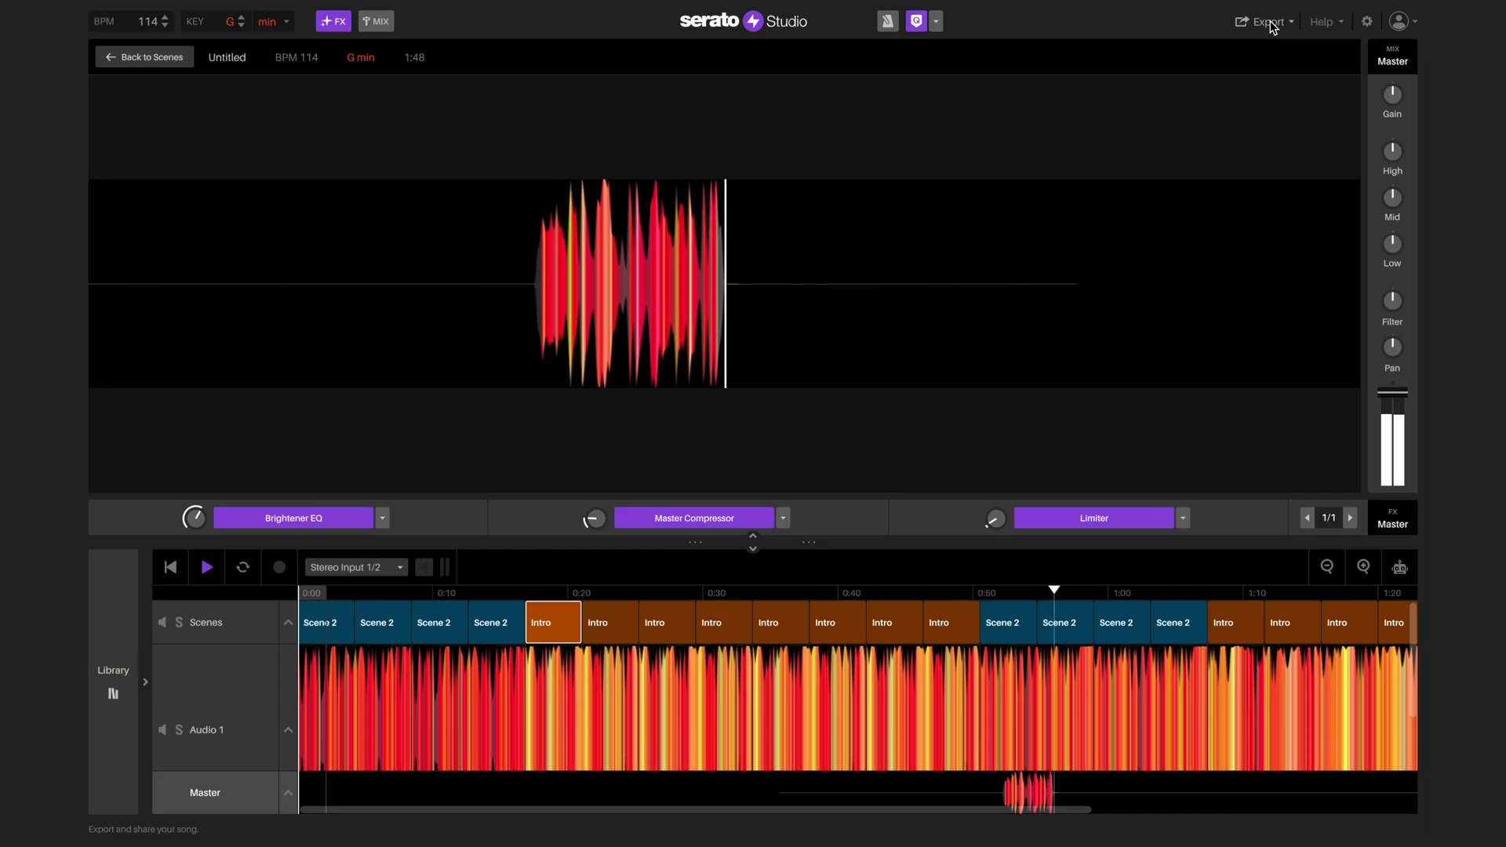
Step: Export the full master mix as a WAV file, after checking the stem export format is also WAV
click(1271, 26)
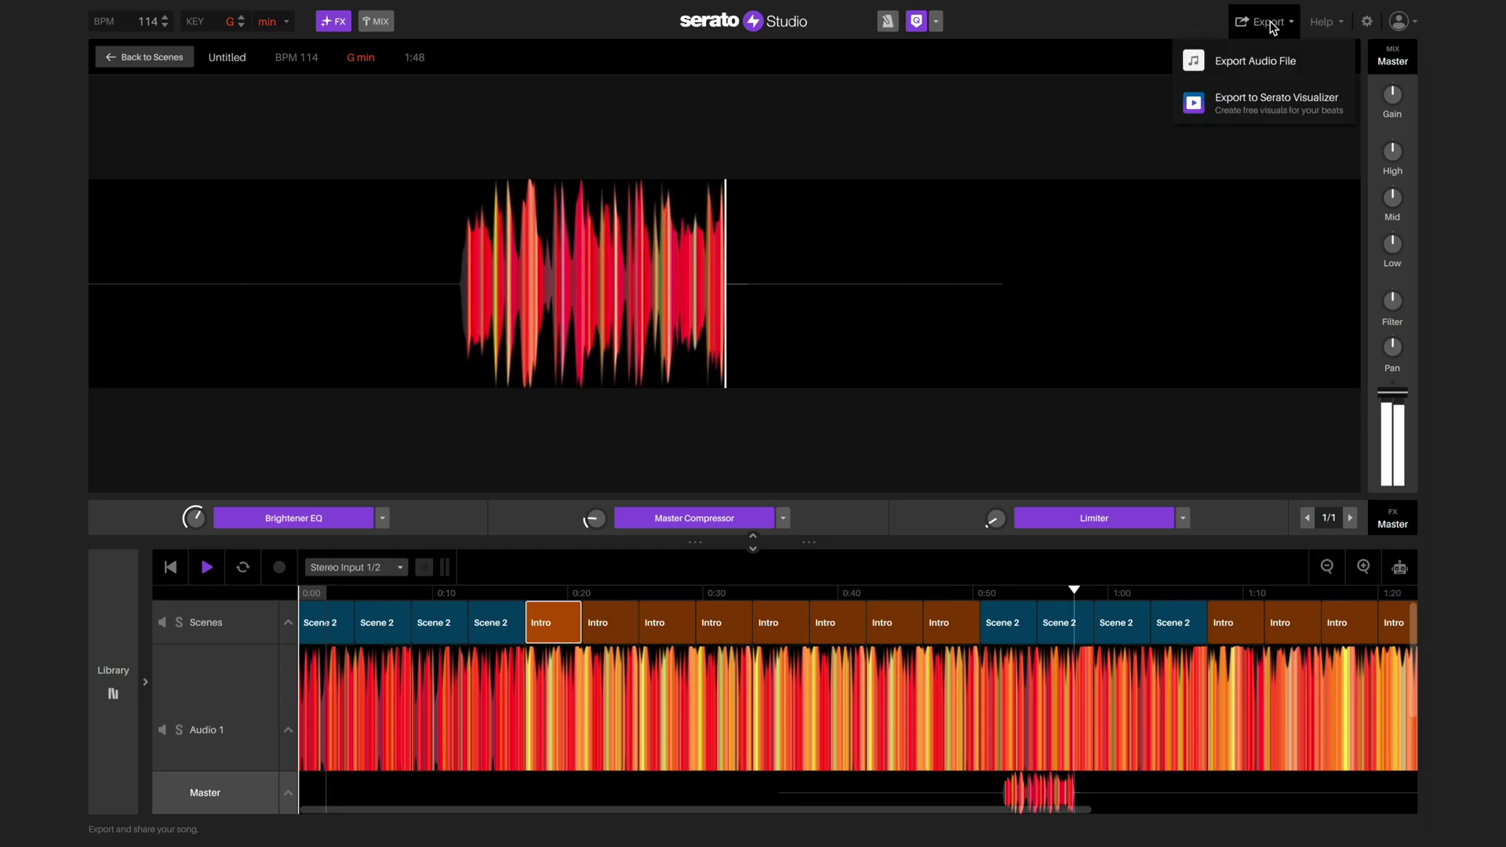
click(1275, 62)
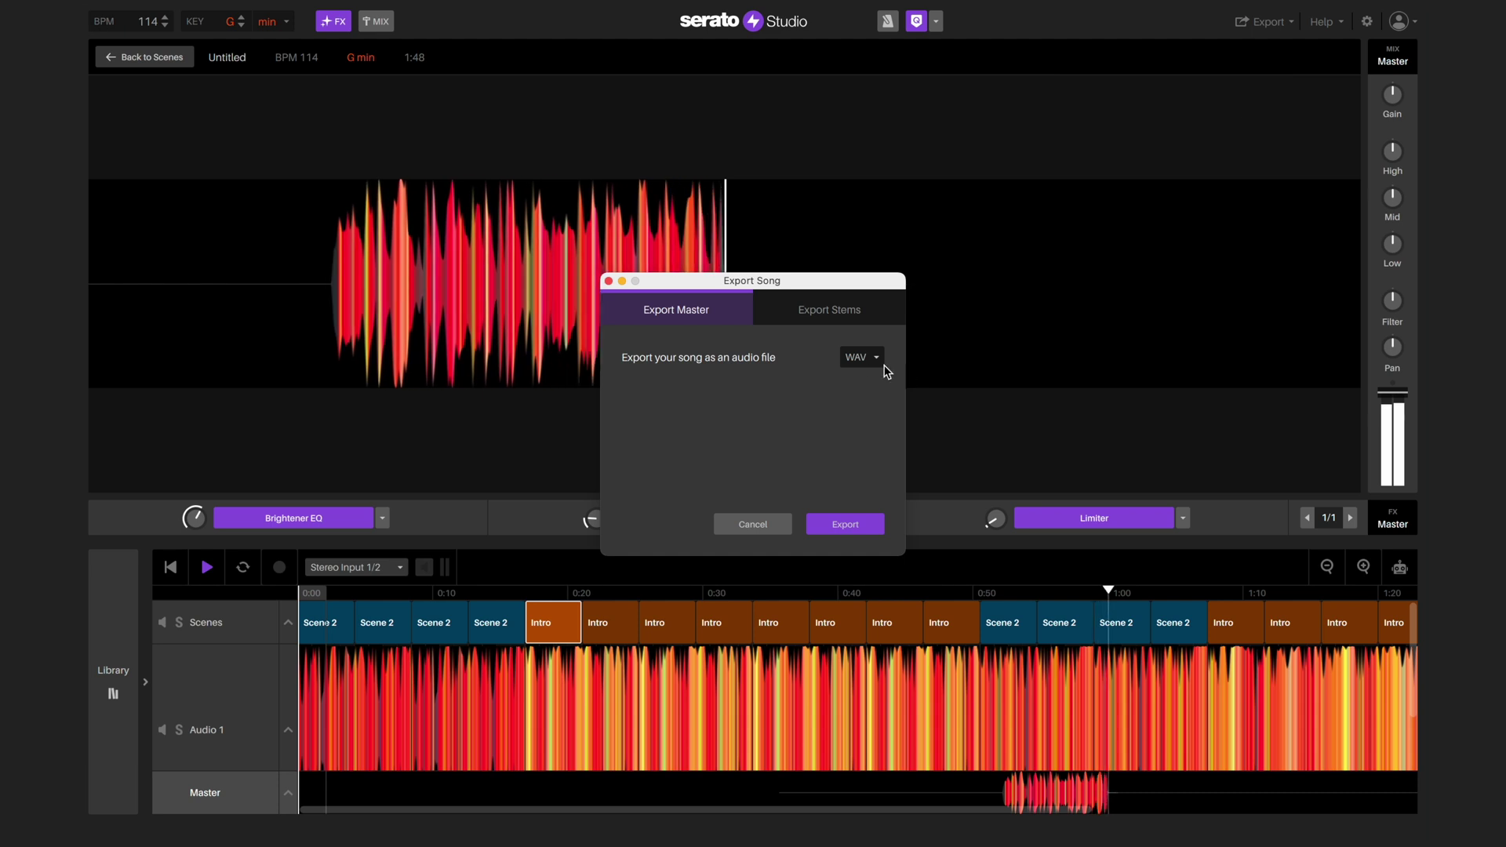
click(859, 359)
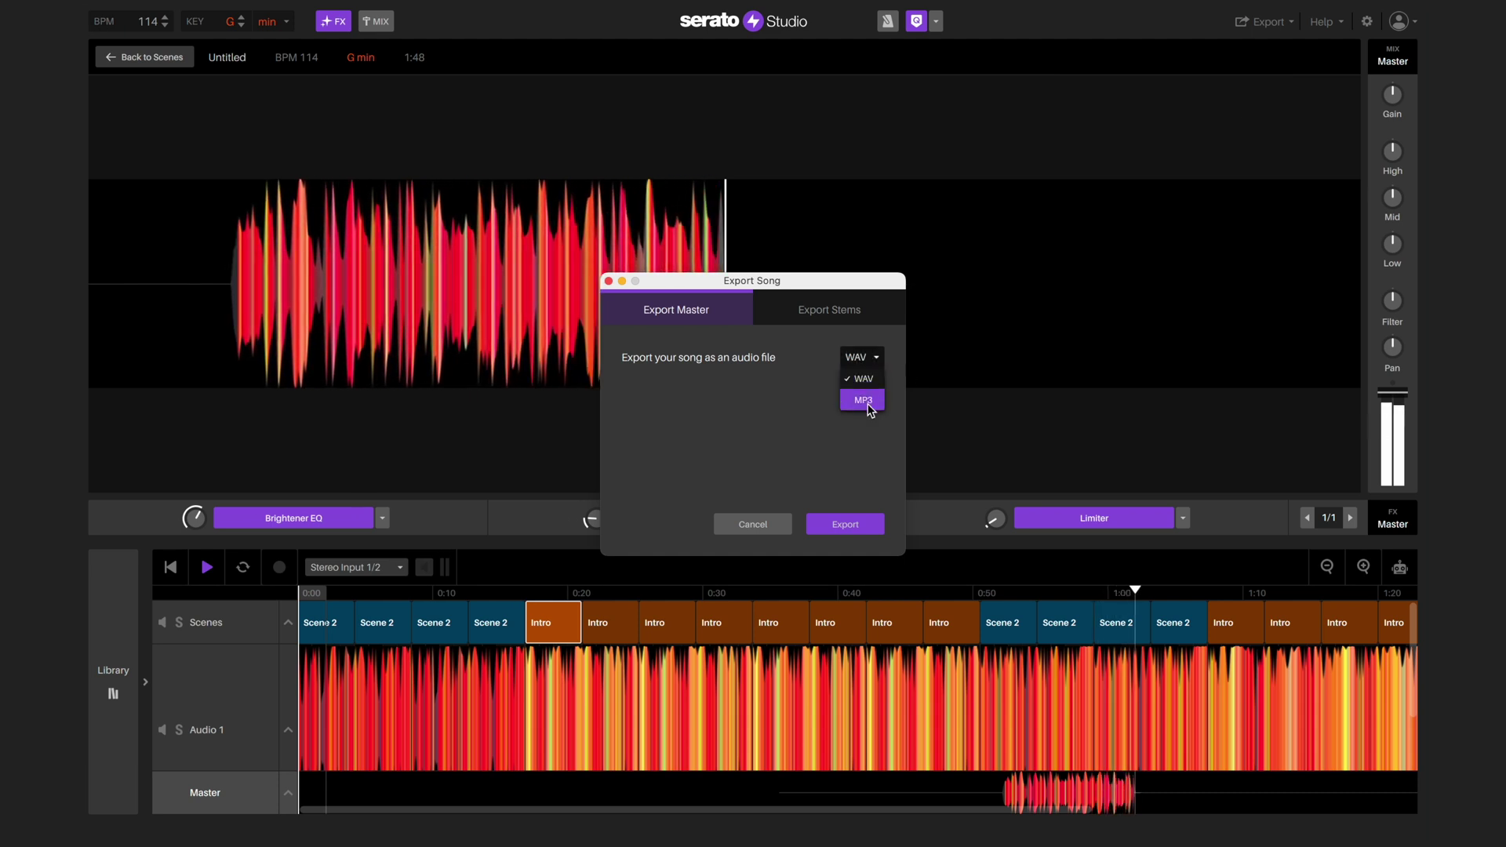
click(869, 381)
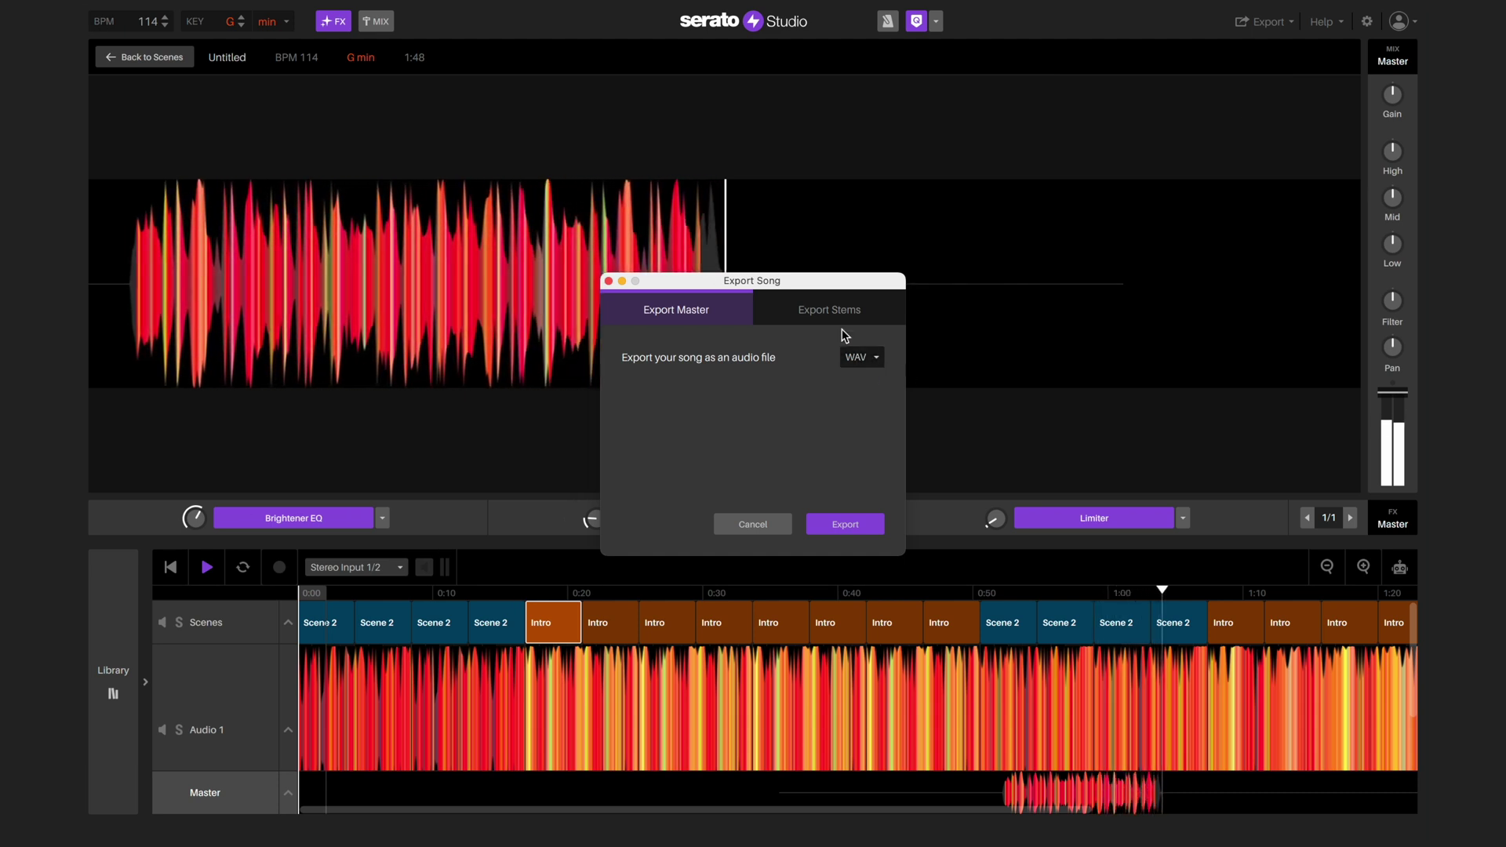
click(829, 309)
click(859, 359)
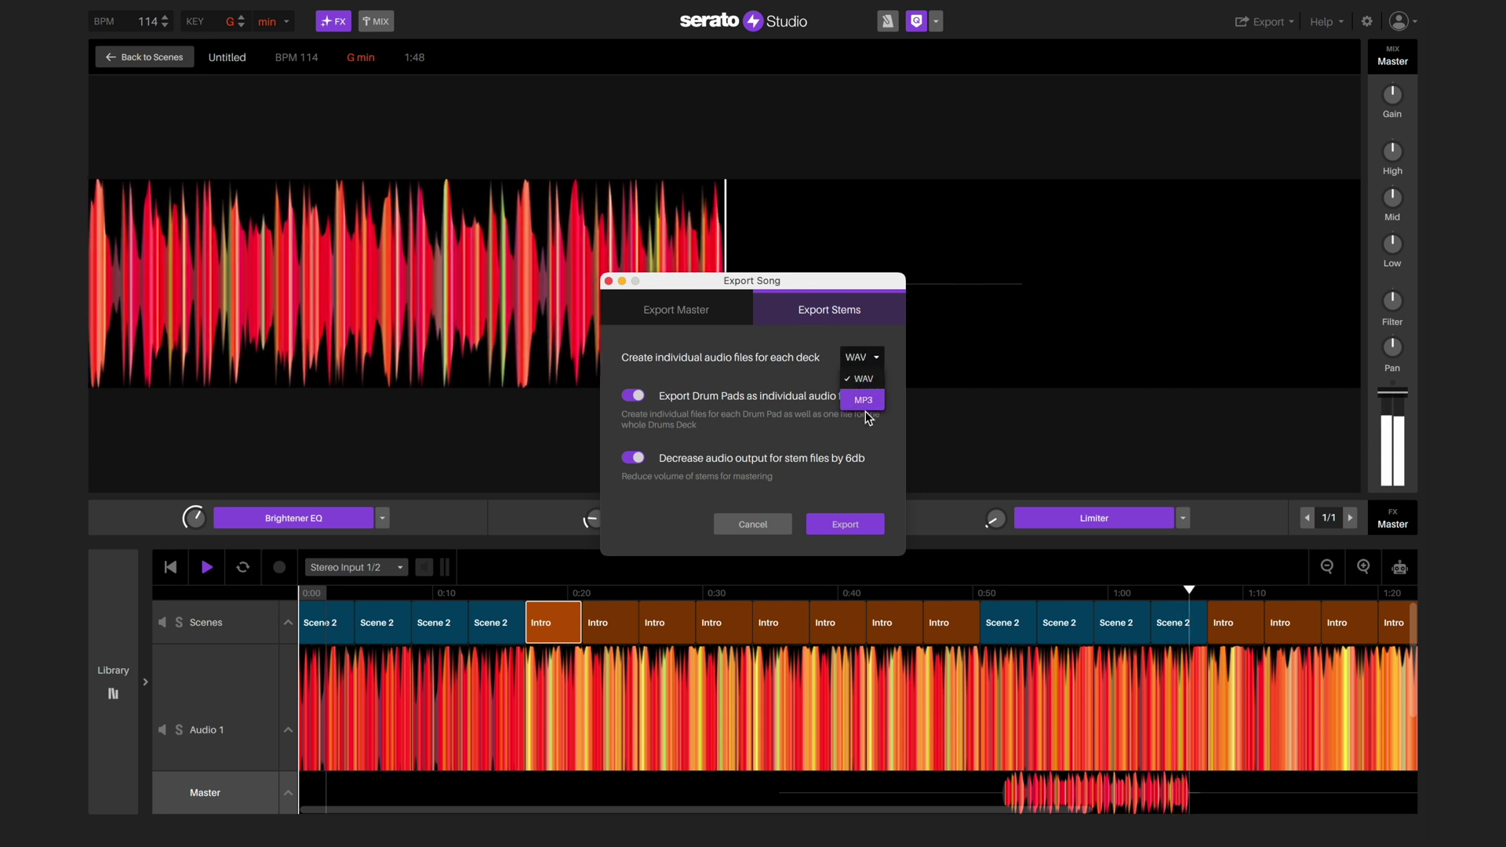
click(860, 388)
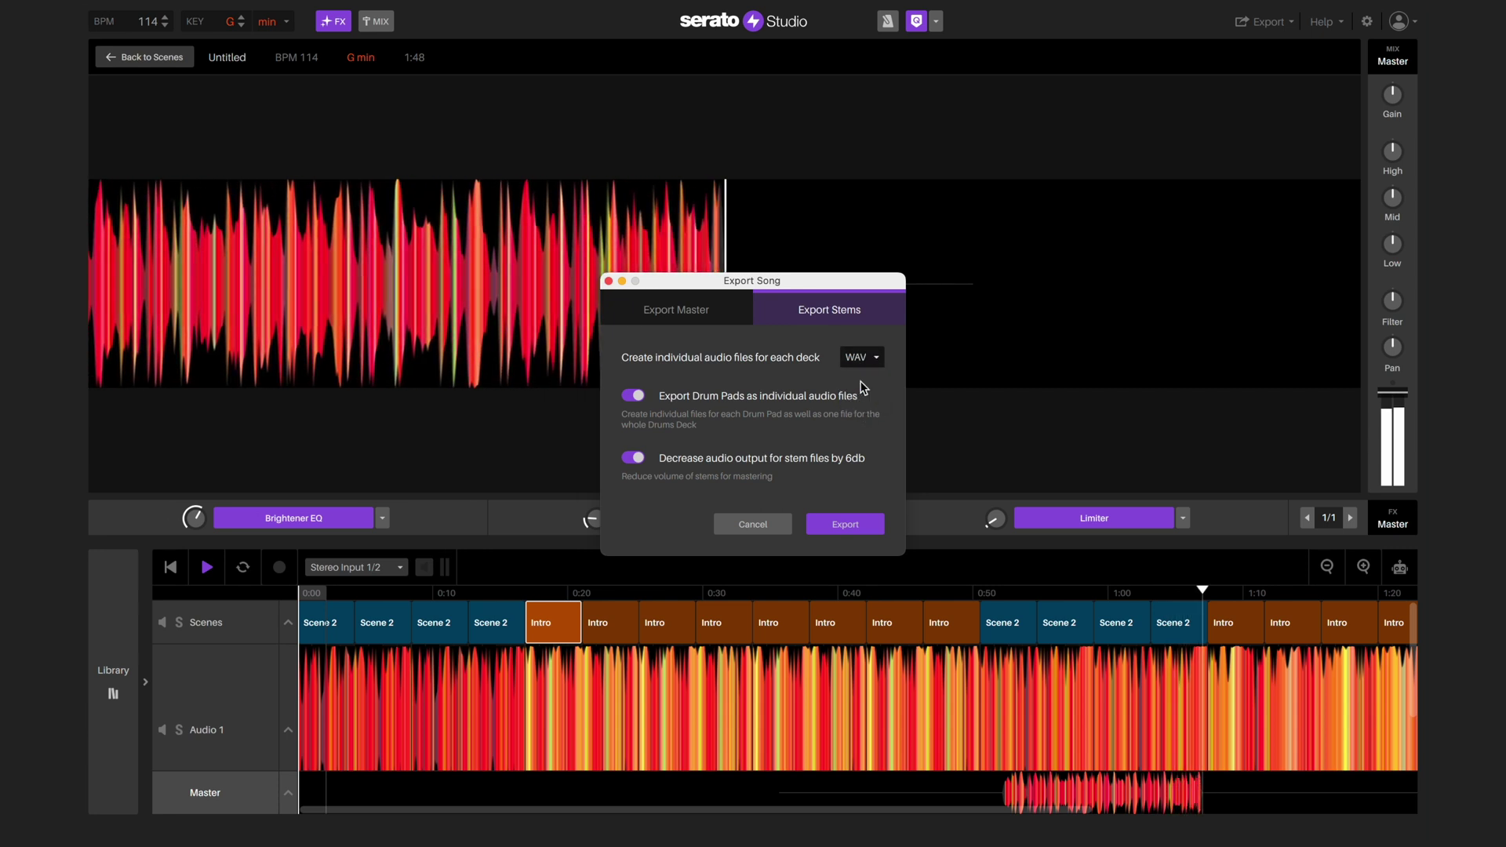
click(697, 311)
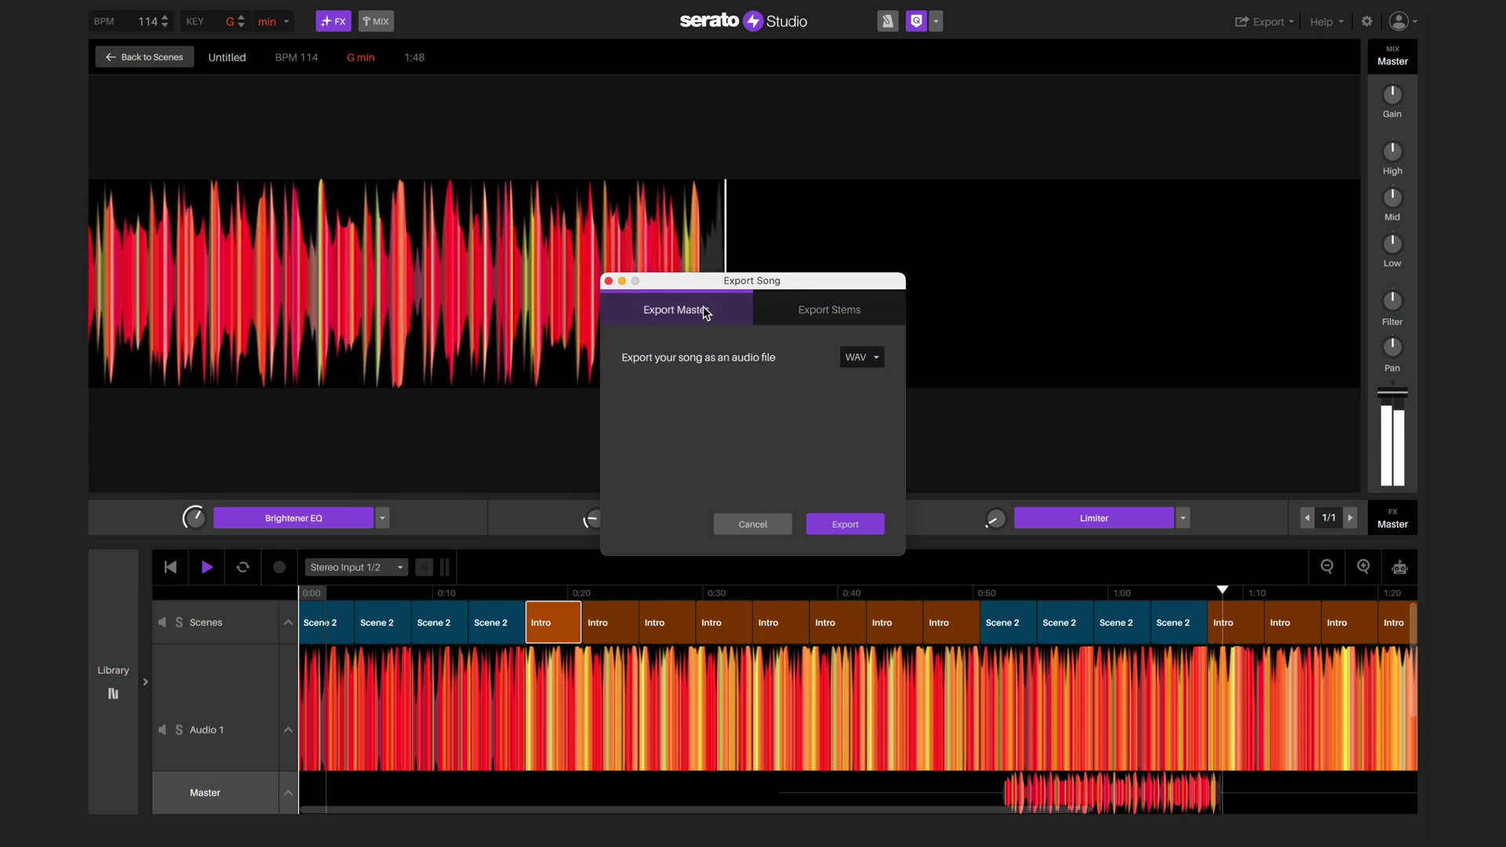
click(829, 524)
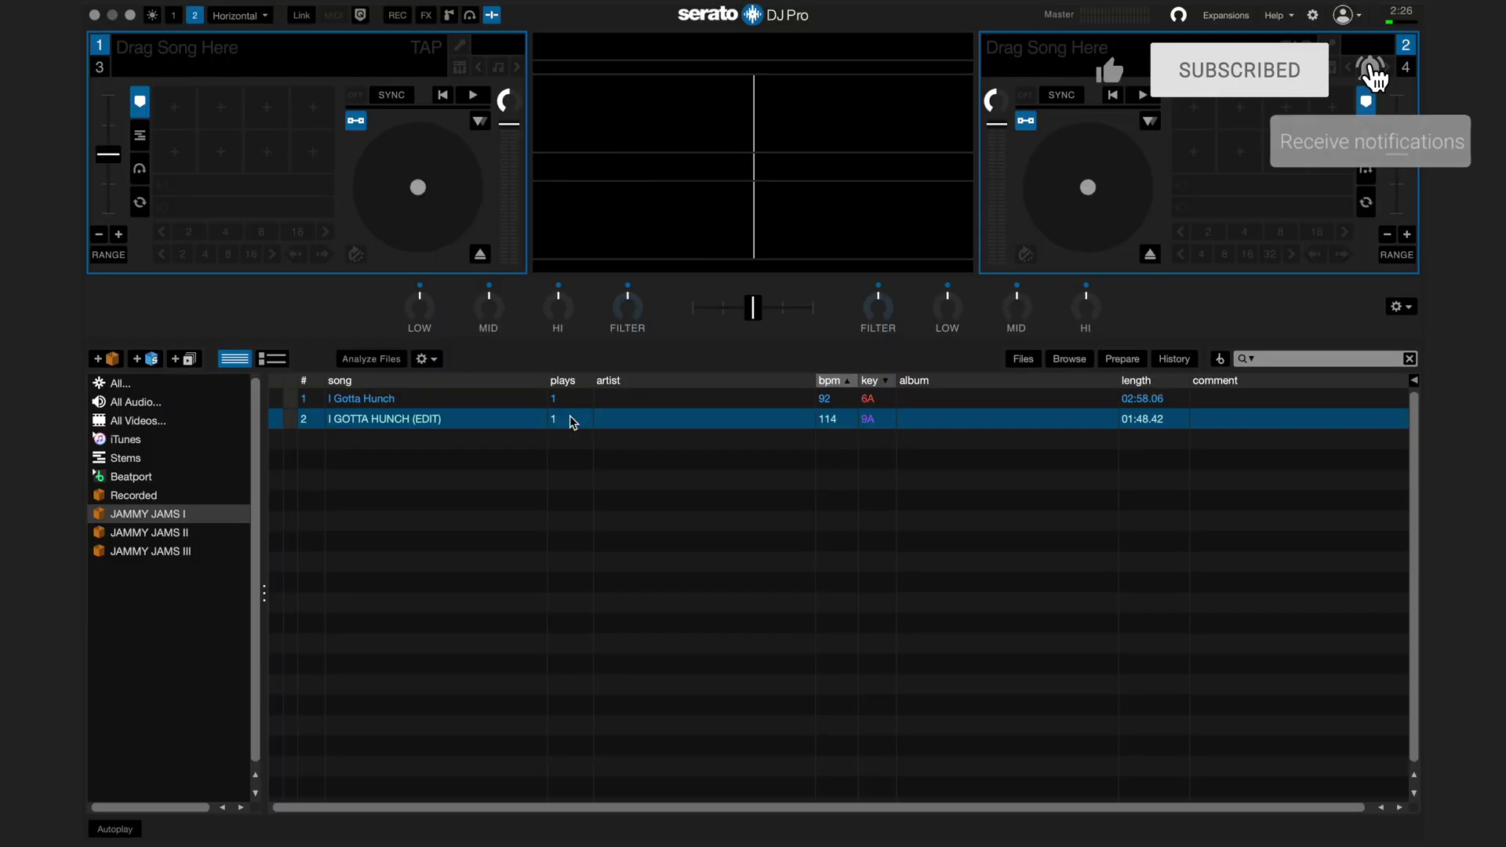
Step: Load I GOTTA HUNCH (EDIT) onto deck 1 and start it playing
key(shift+Left)
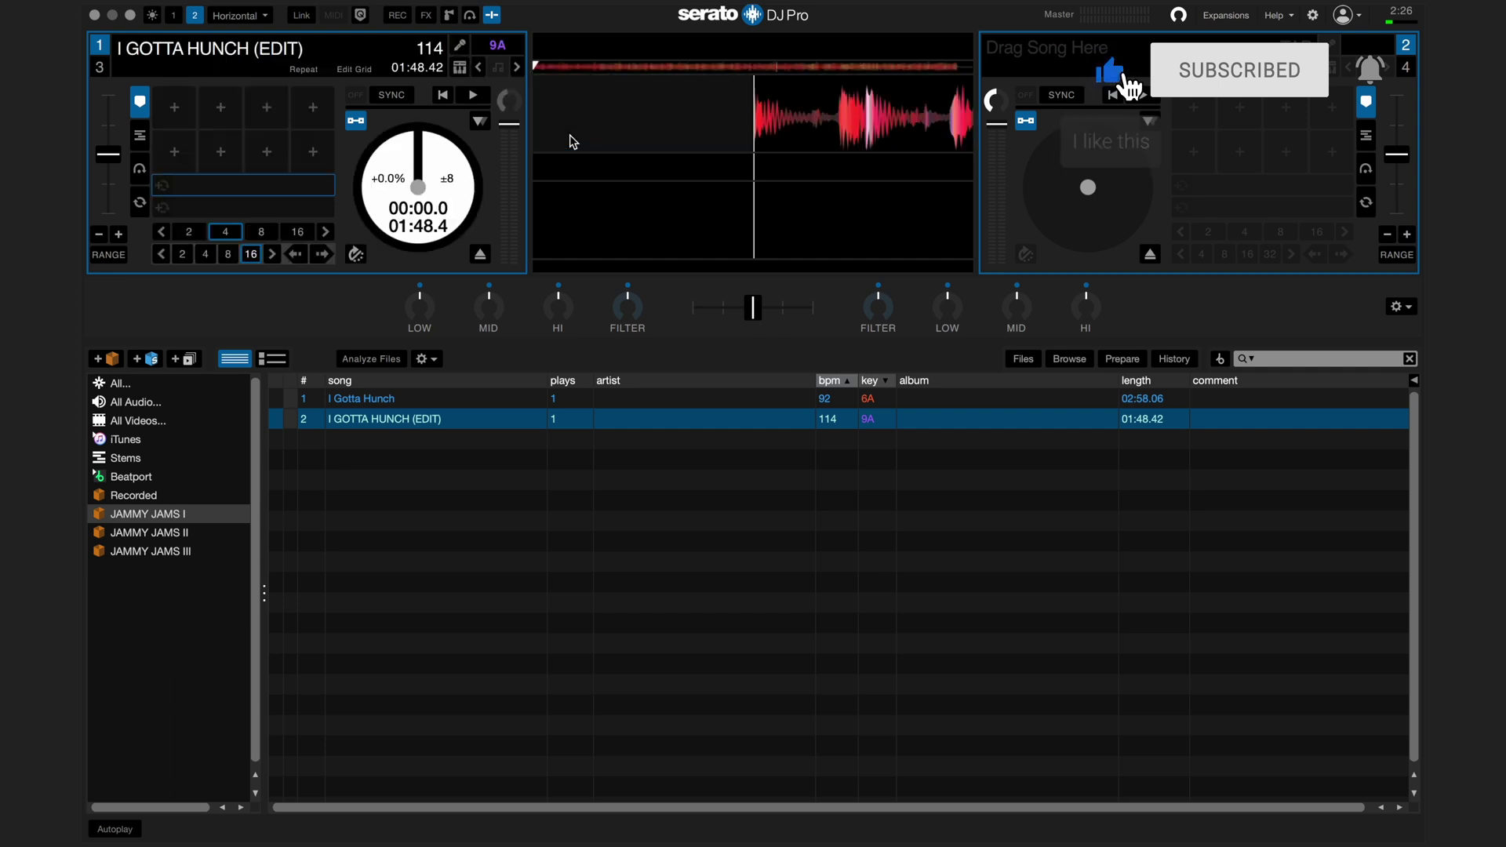
click(476, 100)
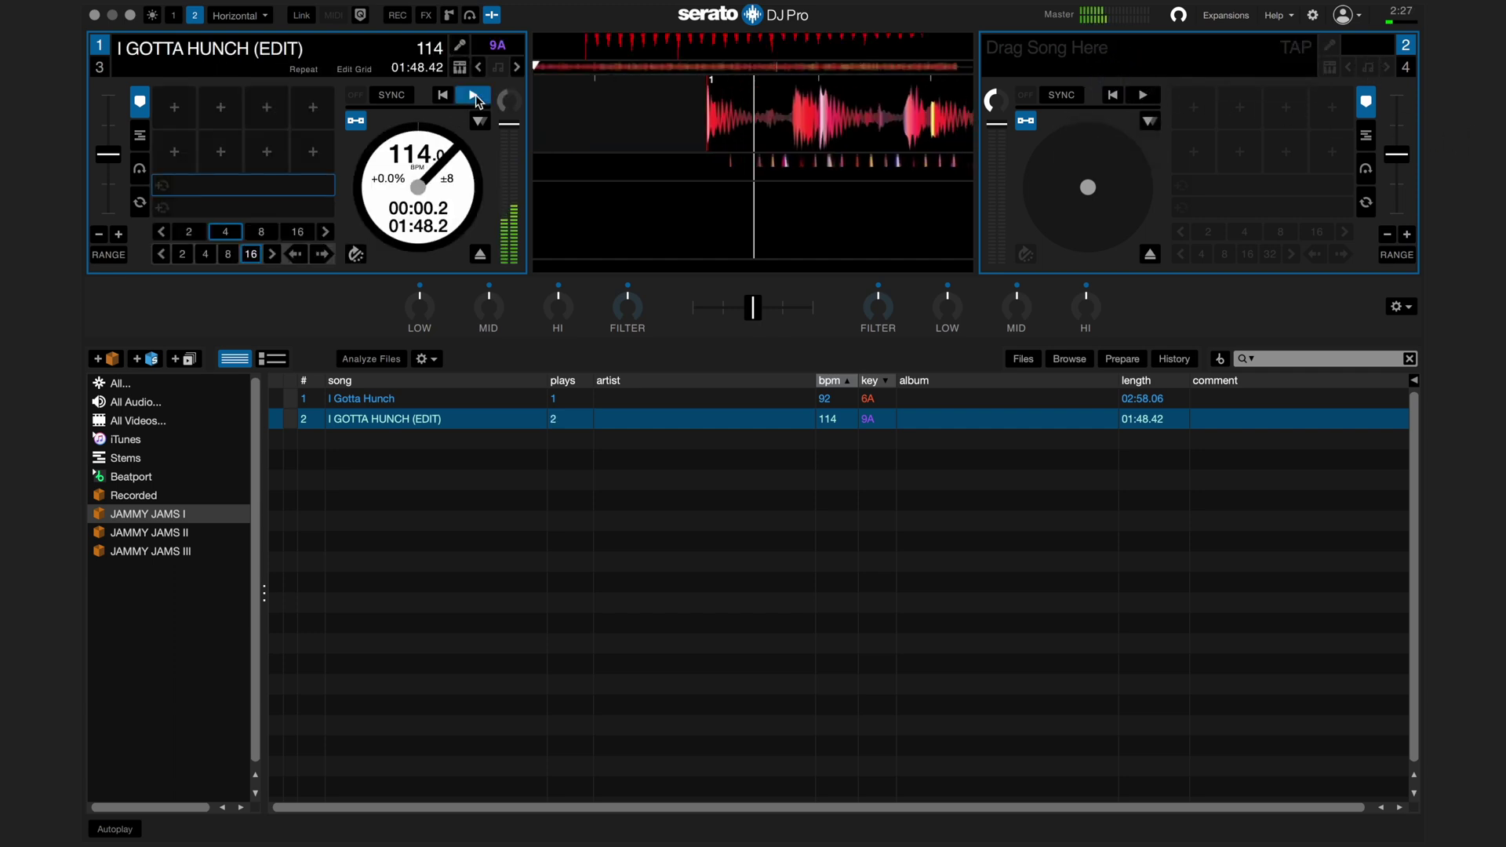